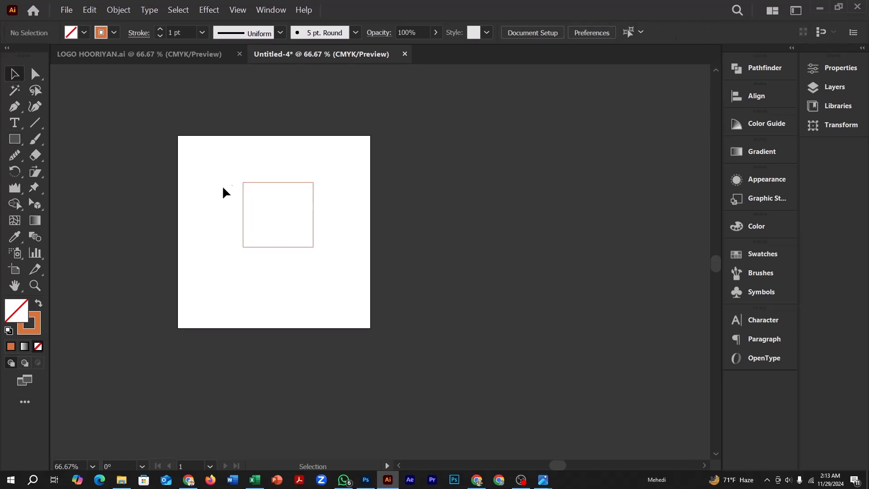
Shift the square slightly left, draw a circle inside it, and place circle copies centred on its upper and right edges
drag(314, 226, 303, 227)
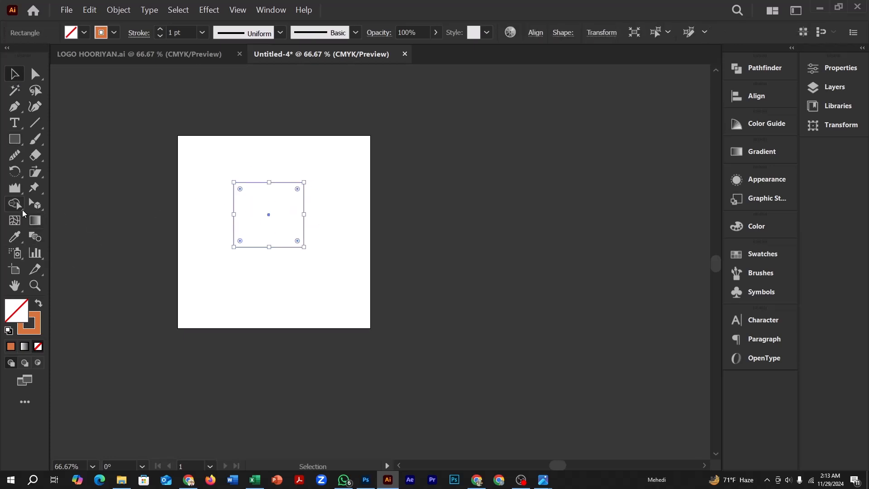
drag(21, 142, 64, 172)
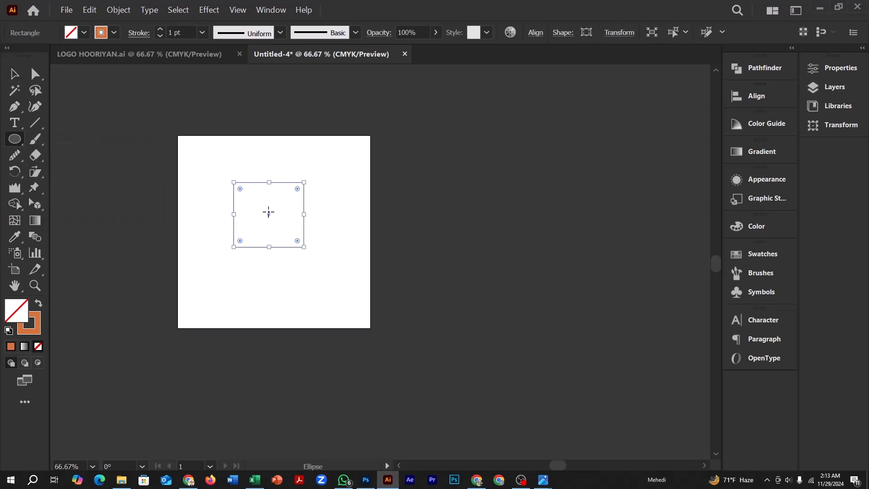
drag(266, 213, 271, 247)
key(v)
drag(301, 199, 297, 164)
click(252, 154)
Merge the square and all overlapping circles into one heart outline with the Shape Builder
drag(224, 143, 338, 250)
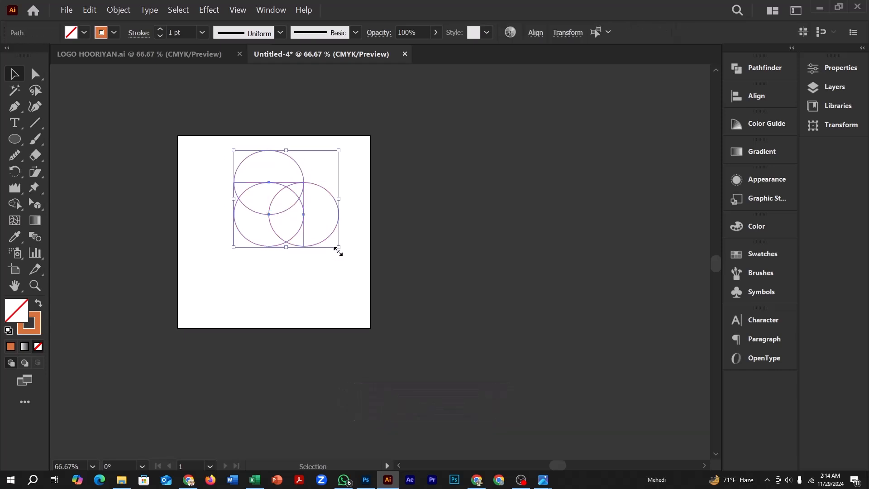
drag(16, 201, 59, 200)
mouse_move(268, 203)
mouse_down()
mouse_move(314, 215)
mouse_move(279, 202)
mouse_move(301, 197)
mouse_move(241, 185)
mouse_move(236, 202)
mouse_up()
drag(293, 232, 294, 232)
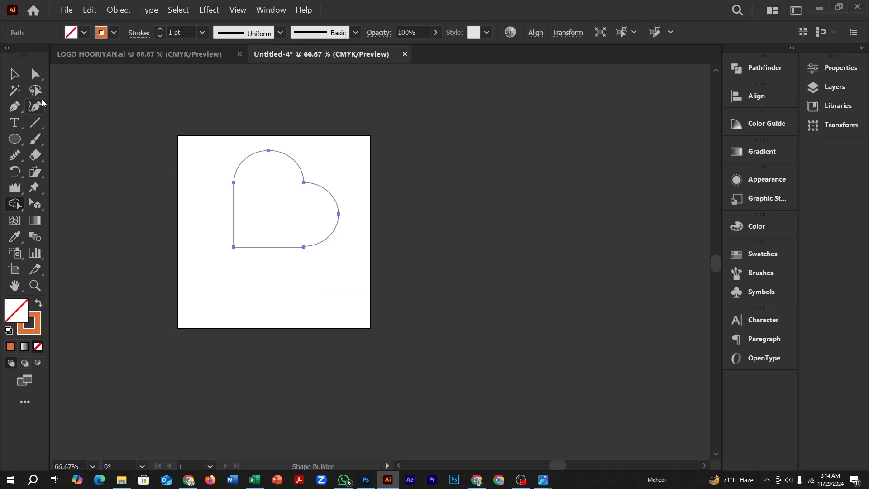
Rotate the heart so its tip points down and swap fill and stroke for a solid orange fill
key(v)
click(246, 217)
click(232, 223)
mouse_move(223, 257)
mouse_down()
mouse_move(308, 296)
mouse_move(276, 292)
mouse_up()
click(38, 303)
click(128, 186)
click(247, 206)
click(374, 184)
Add four gradient mesh points across the upper and middle parts of the orange heart
key(ctrl+a)
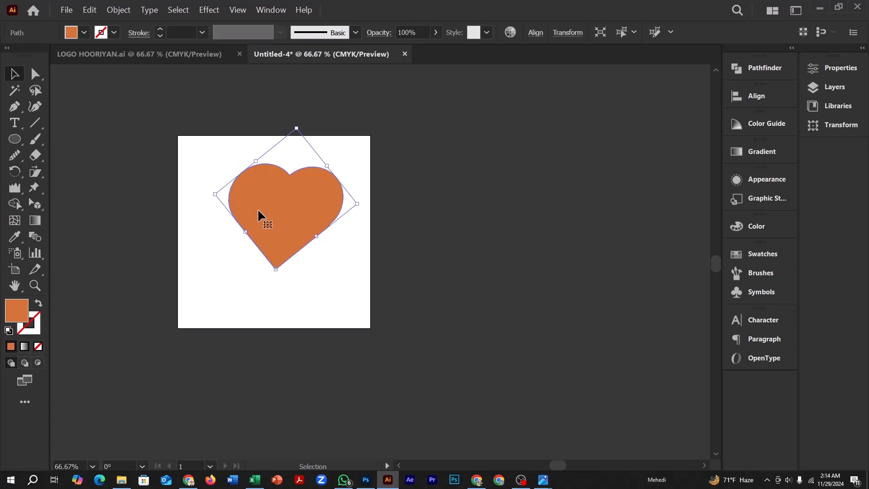
key(u)
click(305, 197)
click(272, 199)
click(323, 210)
click(248, 201)
Place the Color panel beside the artboard and colour the mesh point in the heart's upper-left lobe yellow-green (D4DE25)
click(756, 226)
drag(642, 220, 471, 130)
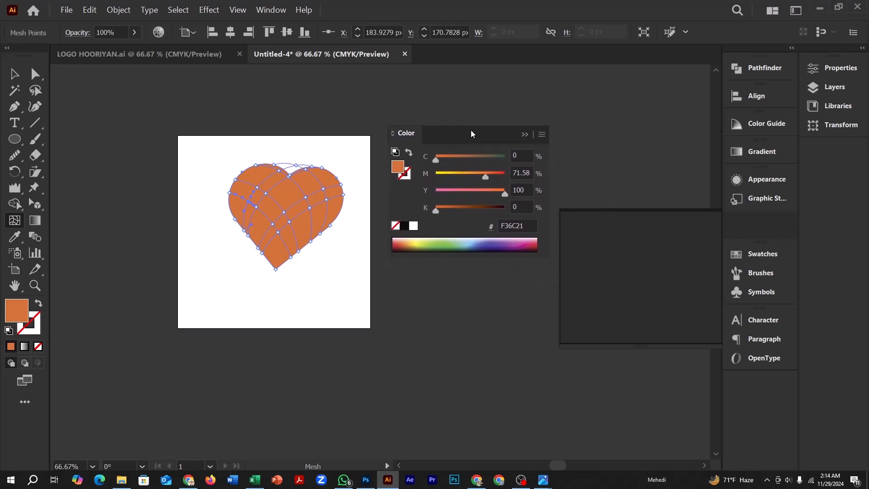
click(265, 192)
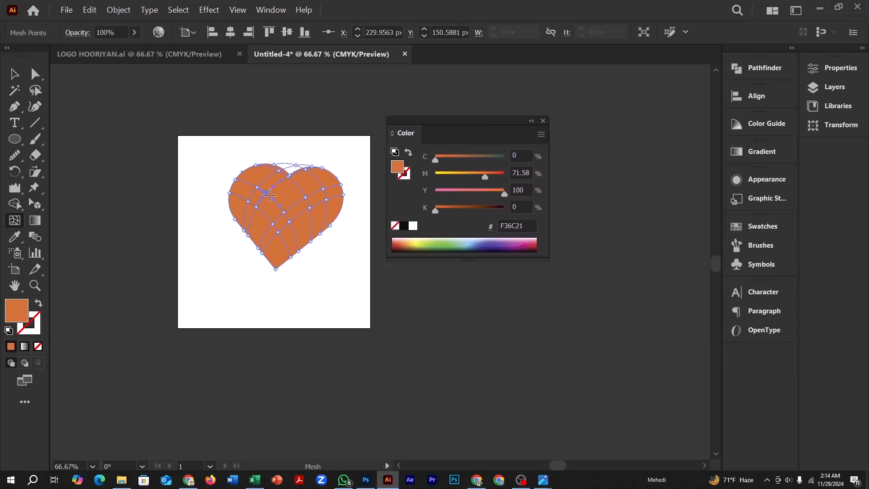
click(419, 240)
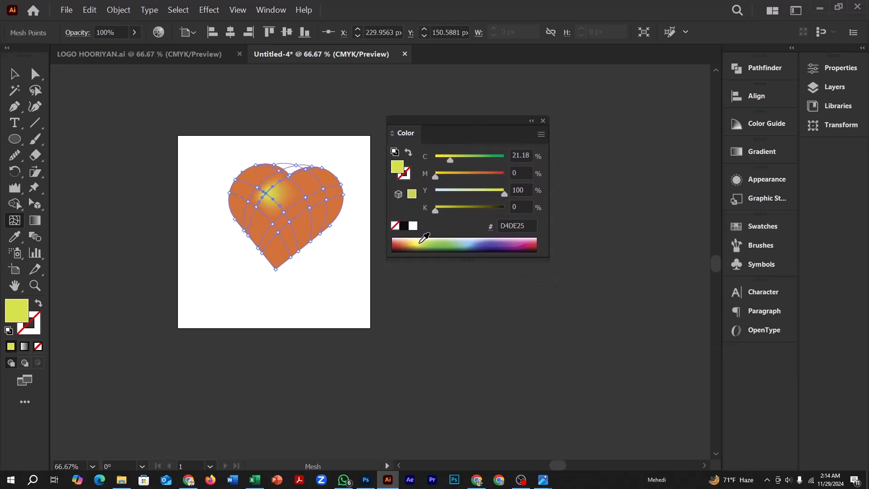
Colour the mesh point in the heart's right lobe blue (488CCB) and the central lower one purple (6F2A85)
click(306, 196)
click(474, 243)
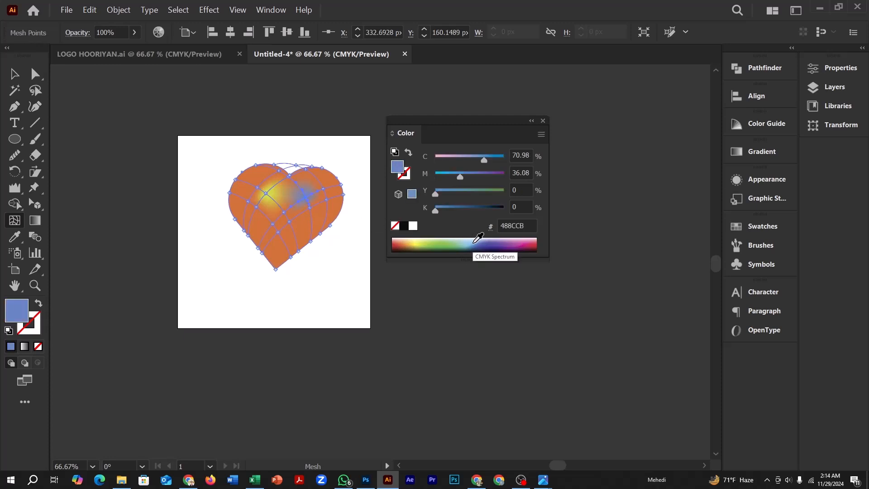
click(290, 225)
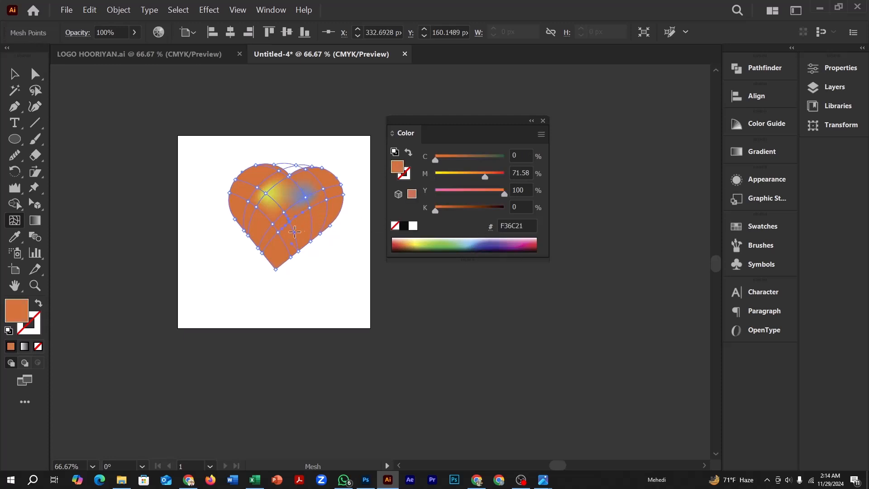
click(511, 244)
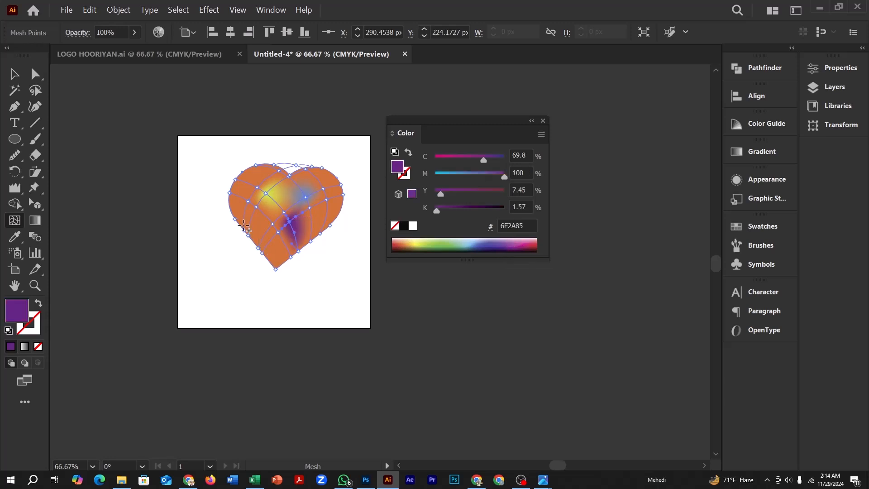
Colour the mesh point near the heart's left edge magenta (CC4B9B) and deselect the heart
click(248, 200)
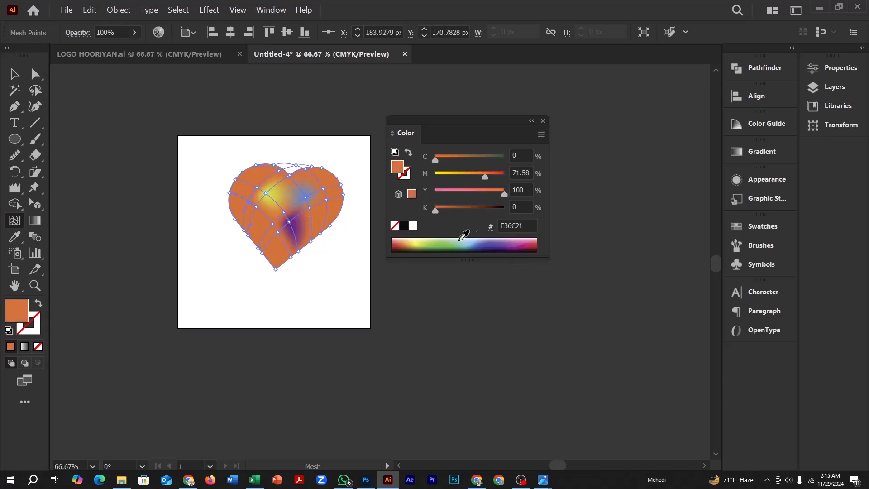
click(518, 244)
click(14, 74)
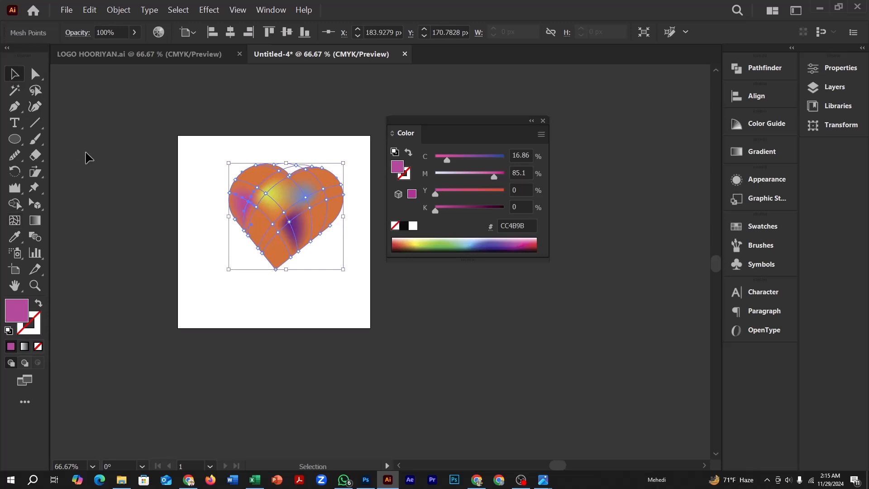
click(339, 270)
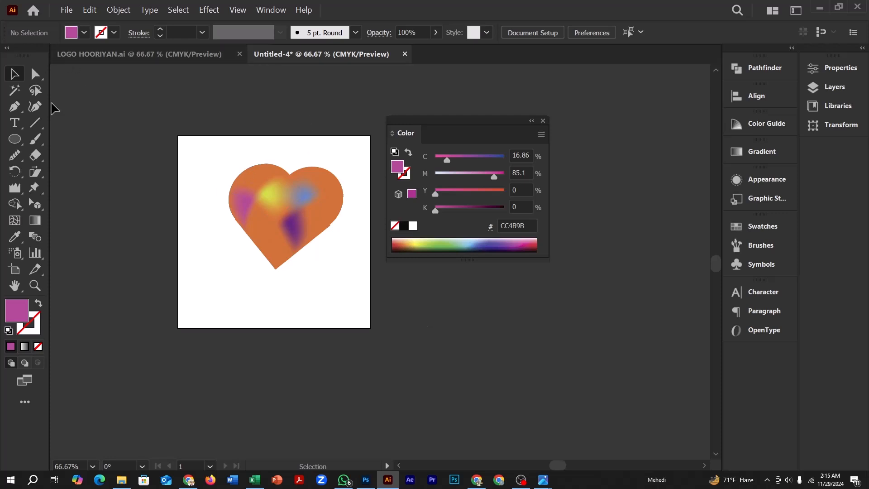
Move the mesh-coloured heart slightly left on the artboard
mouse_move(302, 195)
mouse_down()
mouse_move(219, 180)
mouse_move(296, 196)
mouse_up()
click(268, 143)
click(260, 179)
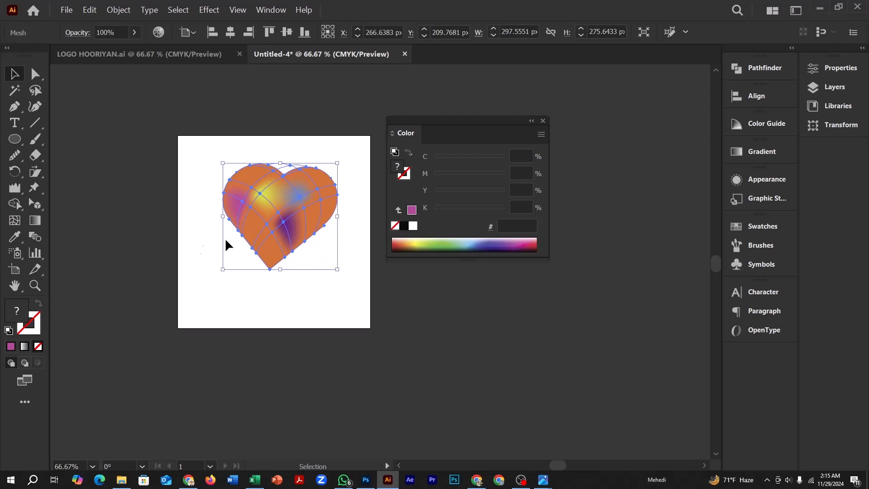
click(14, 204)
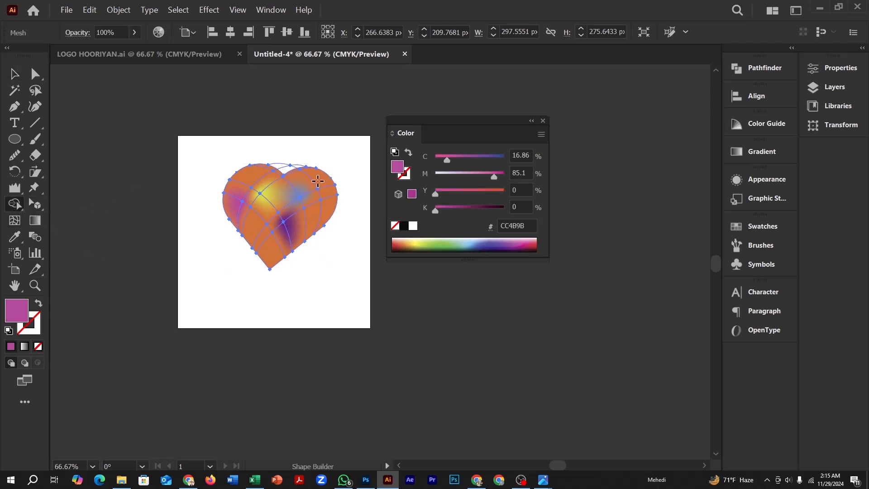
click(426, 240)
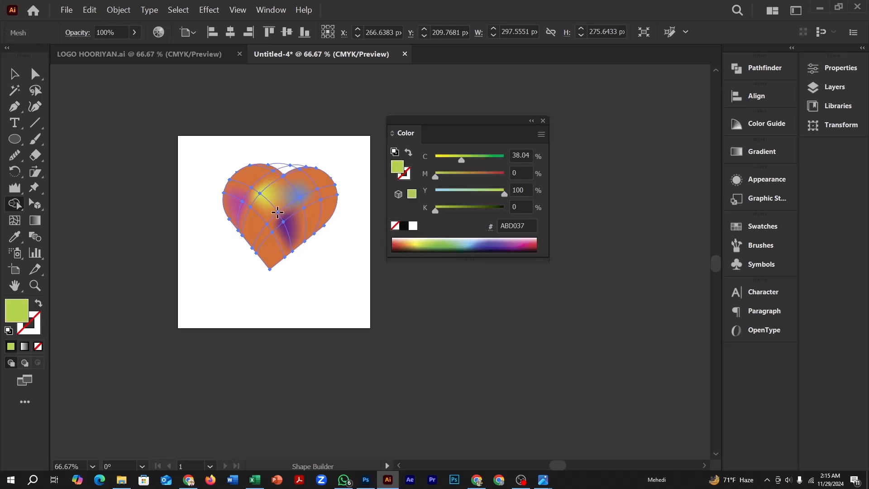
click(14, 74)
Move the heart down and to the left, and colour its mesh point near the upper-right edge pinkish red (EE265B)
drag(286, 200, 269, 210)
click(10, 221)
click(220, 216)
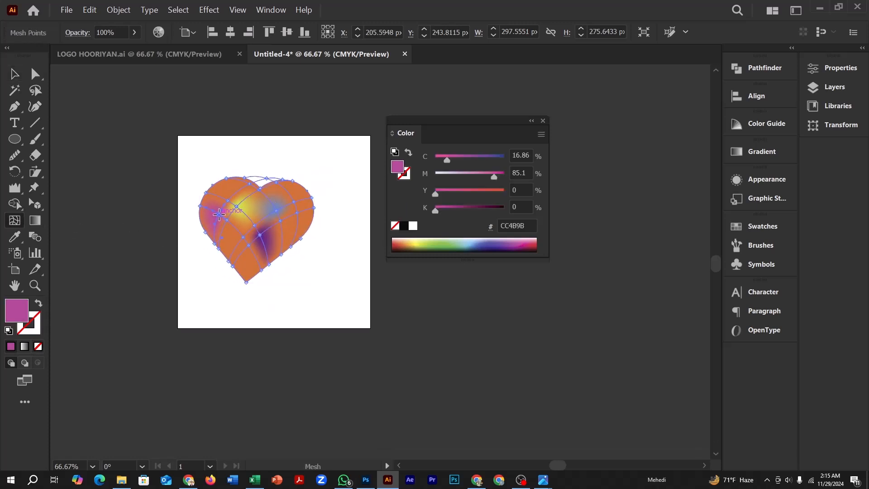
click(228, 199)
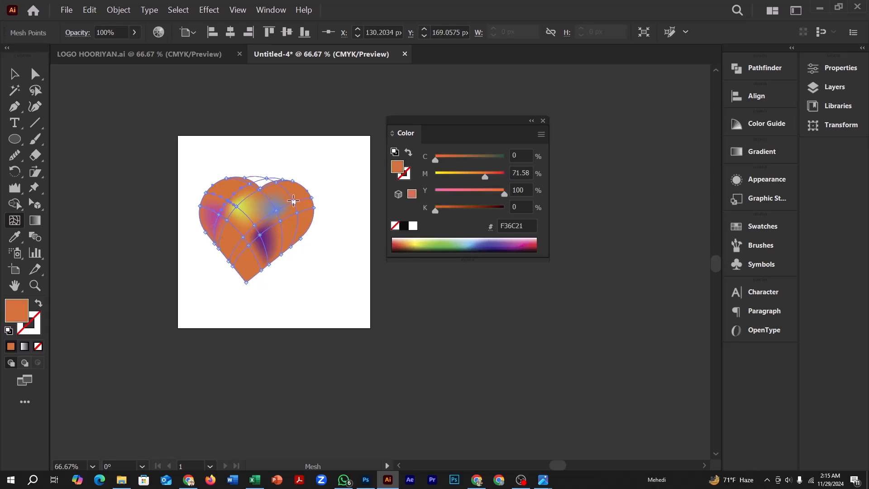
click(311, 204)
click(534, 246)
click(501, 244)
click(533, 244)
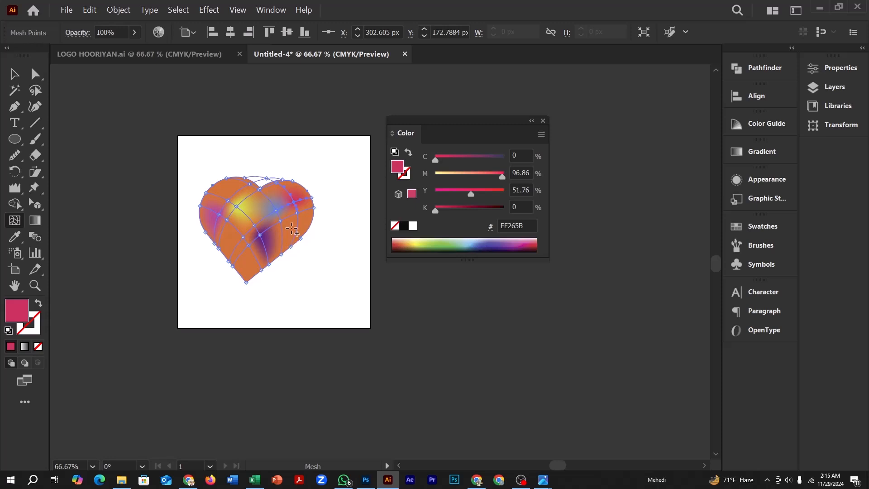
Colour the mesh point near the heart's lower tip deep indigo (382F90)
click(248, 245)
click(496, 240)
click(499, 240)
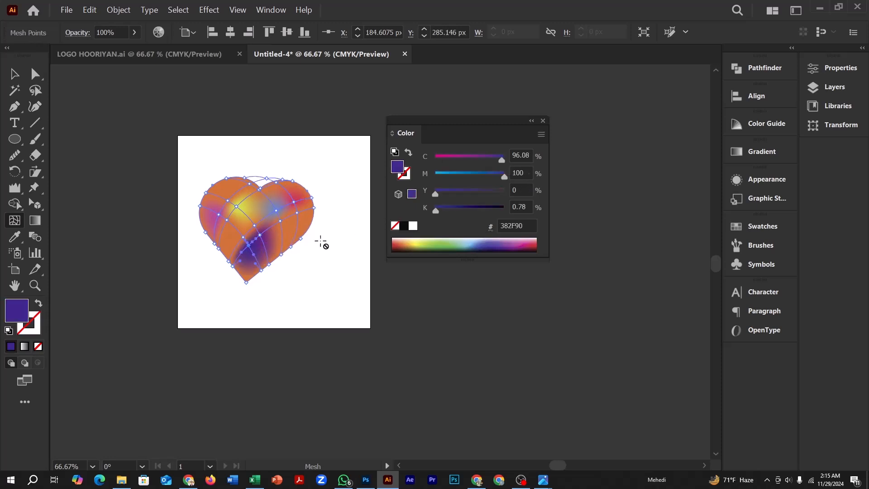
Delete the heart and draw an indigo ellipse about 328 by 301 px in its place
click(14, 74)
click(178, 145)
click(239, 205)
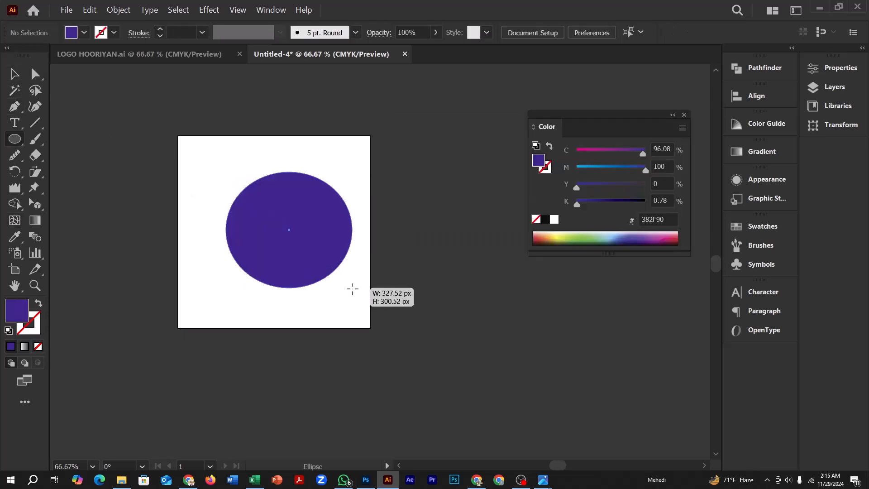
drag(352, 286, 353, 288)
Fill the ellipse with a linear white-to-black gradient and shift its midpoint slightly toward the black end
click(37, 221)
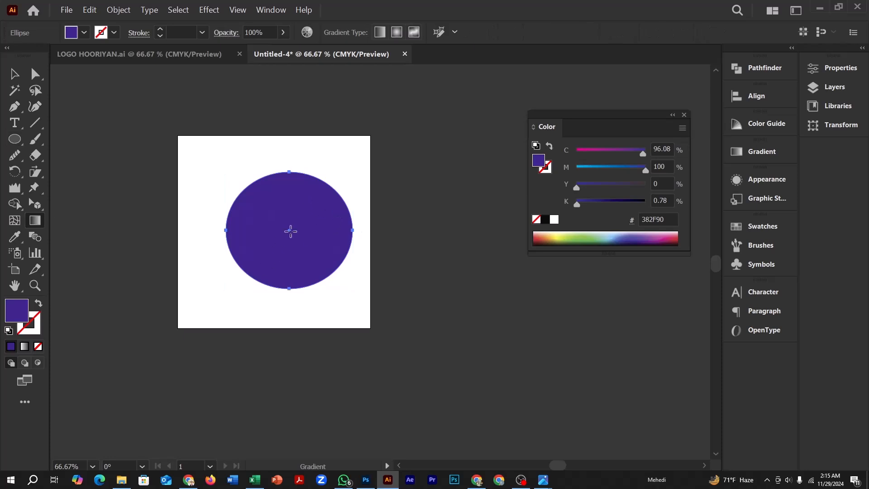
click(14, 73)
click(35, 220)
click(757, 152)
click(579, 174)
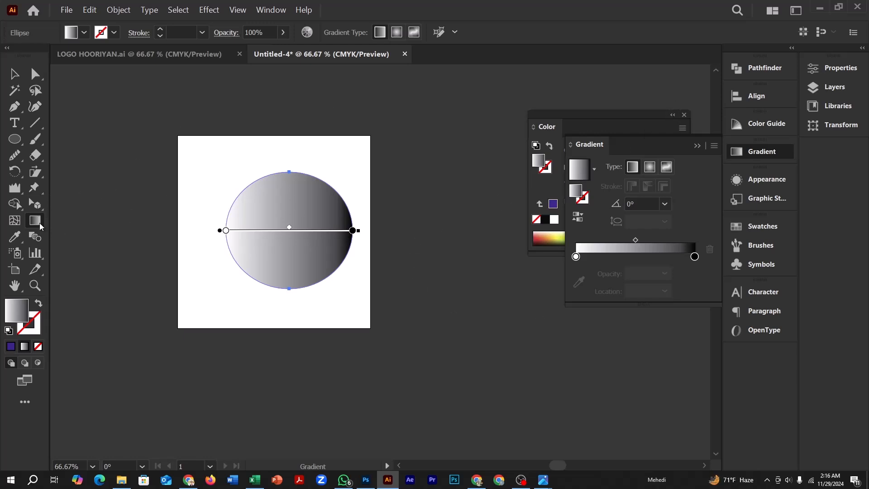
mouse_move(288, 232)
mouse_down()
mouse_move(233, 231)
mouse_move(298, 236)
mouse_up()
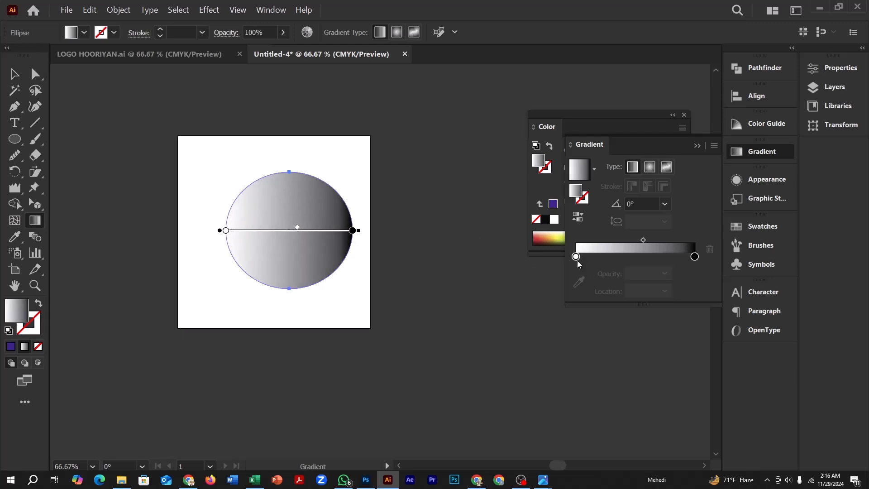
Set the gradient's white stop to teal (01707F) and its black stop to dark red (AA1E28)
double_click(576, 257)
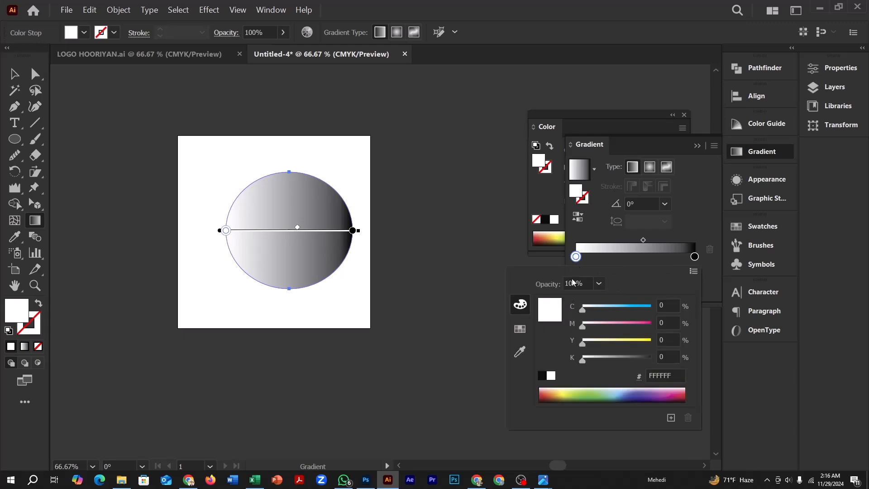
drag(584, 393, 622, 395)
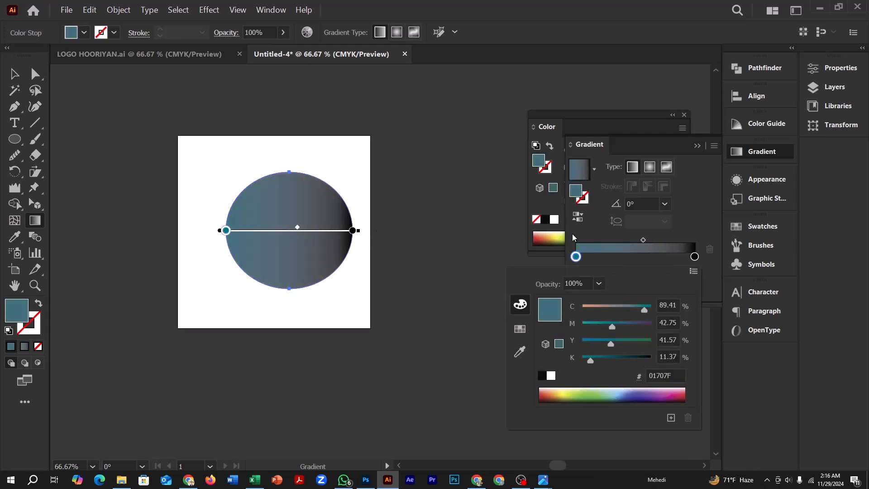
click(693, 257)
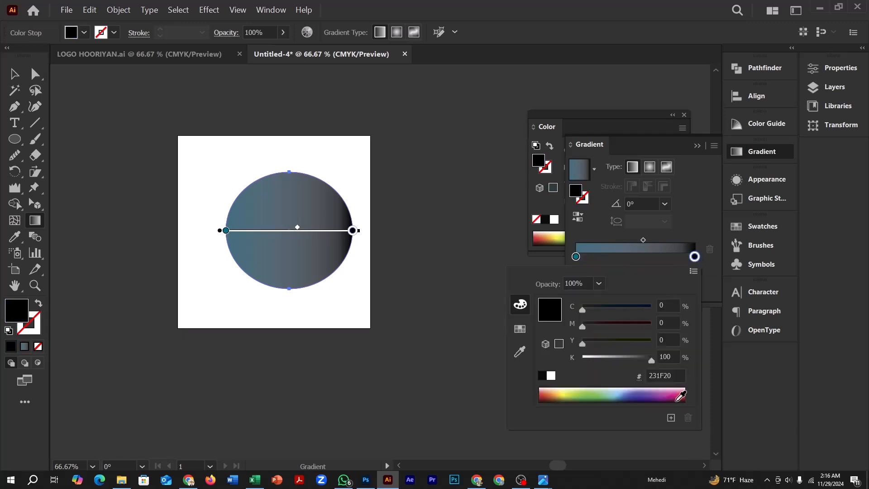
click(680, 396)
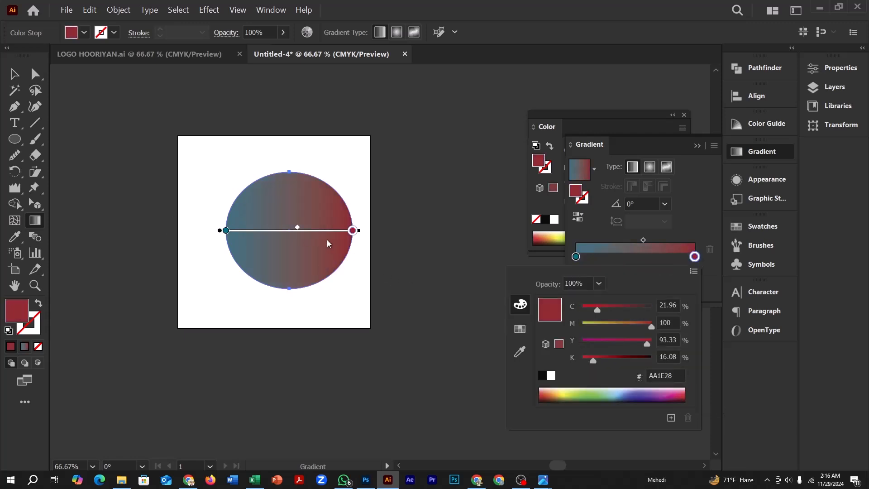
Slide the gradient midpoint back and forth along the ellipse, leaving it close to the red end
click(297, 228)
mouse_move(297, 231)
mouse_down()
mouse_move(273, 229)
mouse_move(304, 229)
mouse_move(259, 230)
mouse_move(310, 229)
mouse_up()
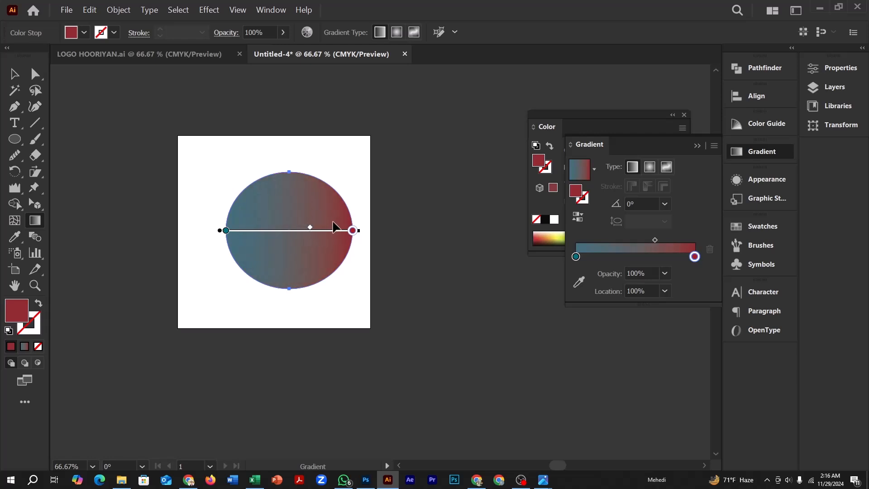
drag(310, 229, 275, 227)
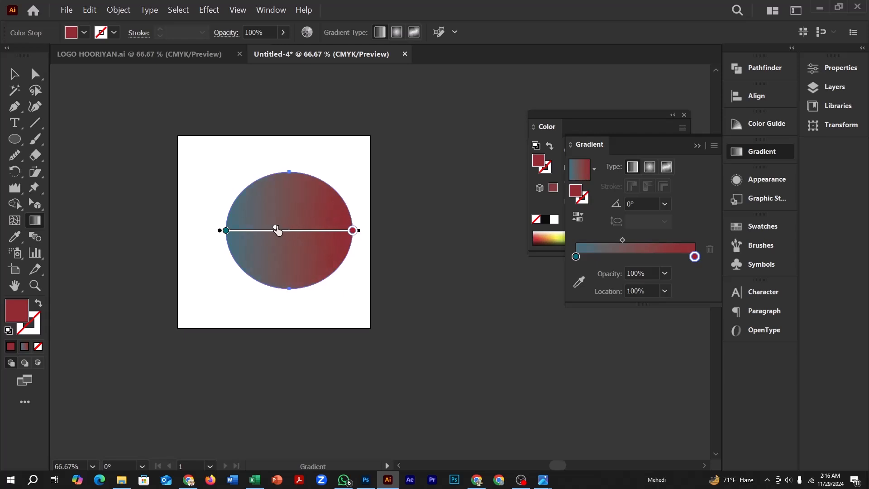
drag(275, 228, 327, 228)
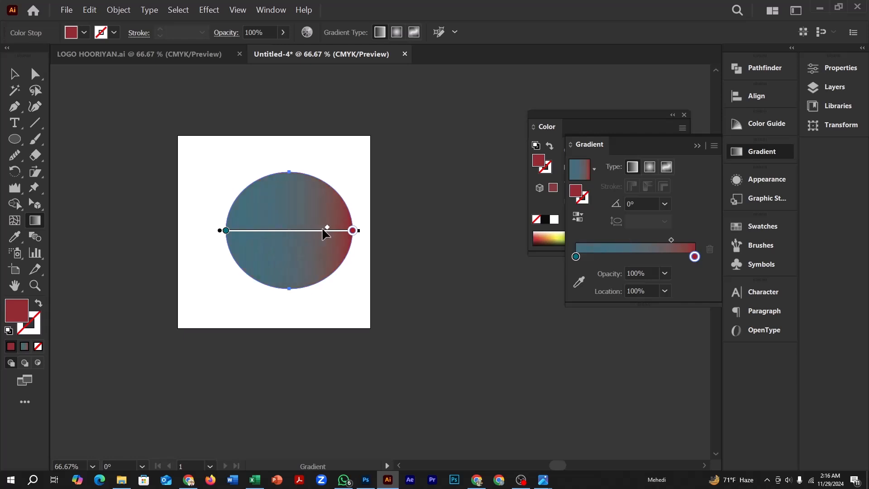
Delete the gradient ellipse and draw a new circle with the same teal-to-red fill near the artboard's centre
click(18, 77)
drag(207, 162, 346, 262)
key(Delete)
click(14, 138)
drag(225, 171, 338, 286)
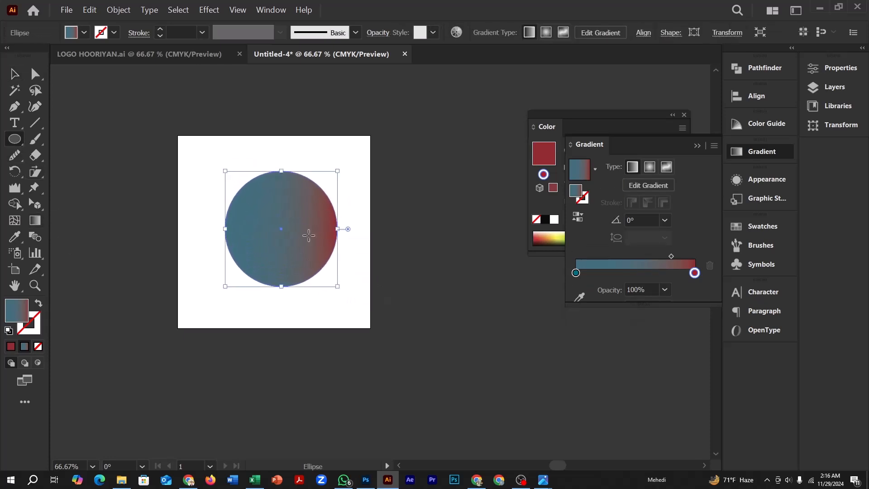
Move the circle's teal gradient stop to about 22% and recolour it light yellow (F3EE83)
click(35, 220)
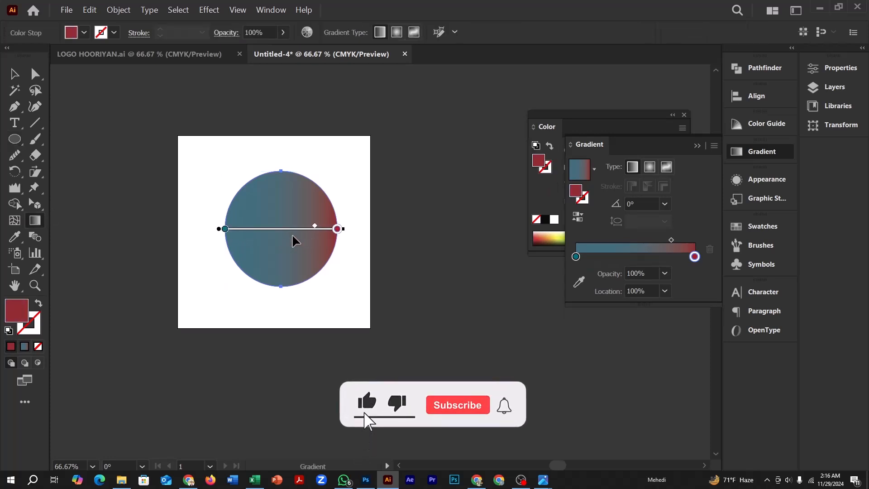
mouse_move(225, 230)
mouse_down()
mouse_move(279, 230)
mouse_move(250, 229)
mouse_up()
double_click(250, 229)
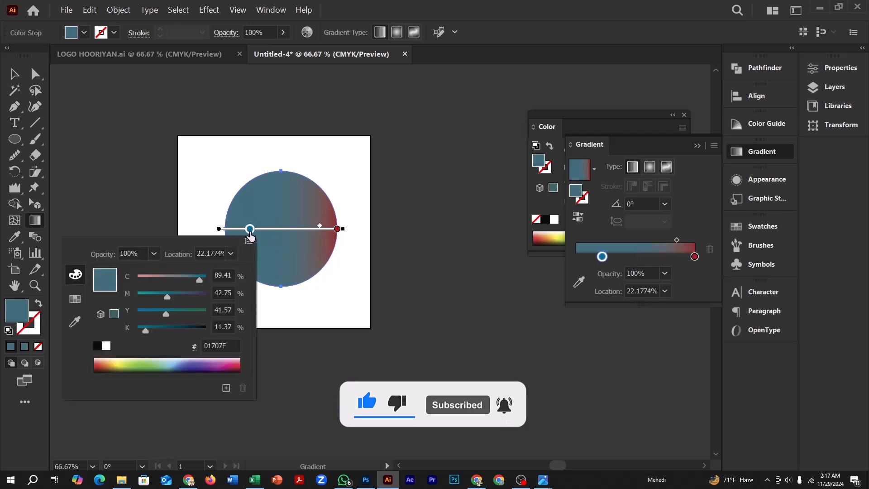
click(122, 359)
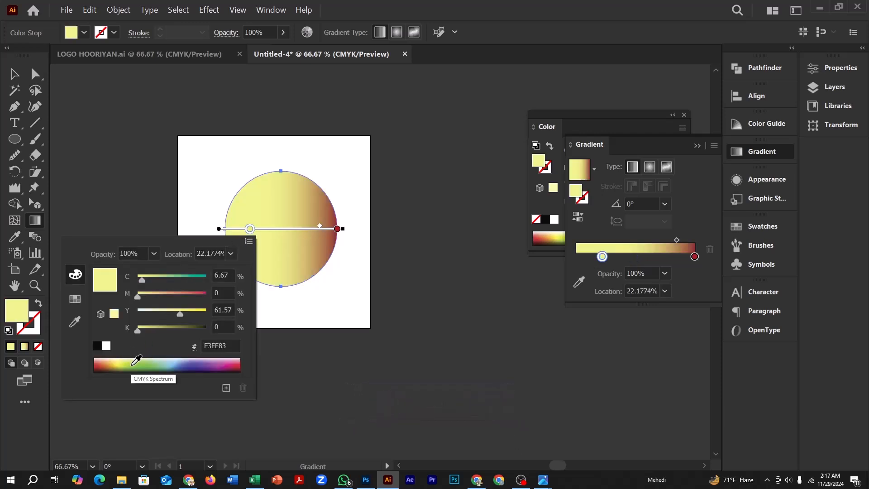
Recolour the dark red gradient stop pink (EF579E) and shift the midpoint back towards the yellow stop
click(337, 228)
double_click(337, 228)
click(317, 360)
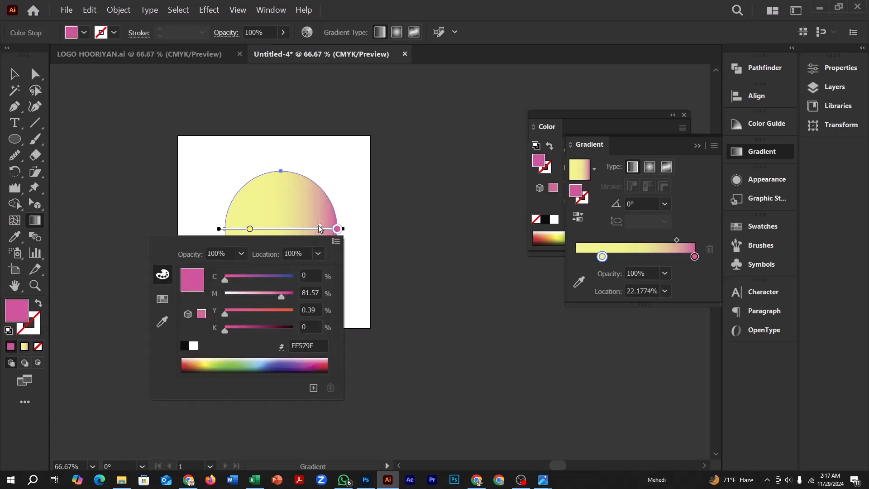
click(321, 227)
drag(320, 227, 295, 228)
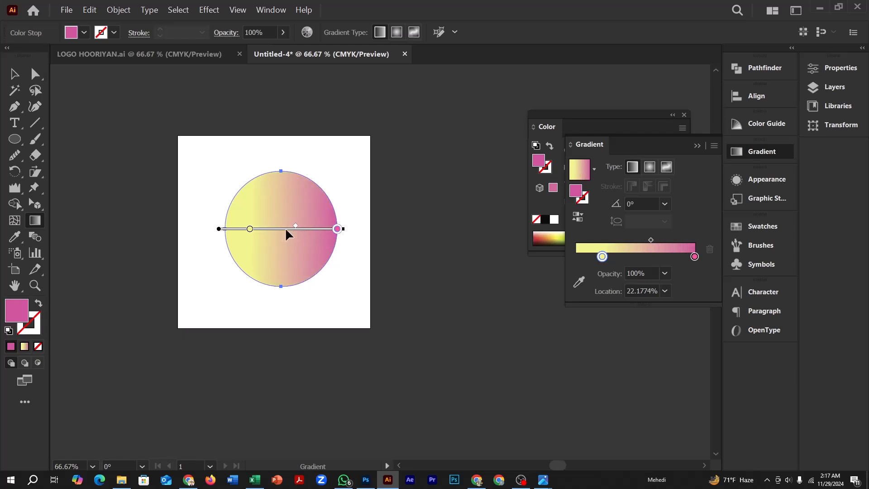
Add a gradient stop at about 42%, pull its midpoint closer to the yellow stop and colour it blue-violet (4554A4)
click(271, 233)
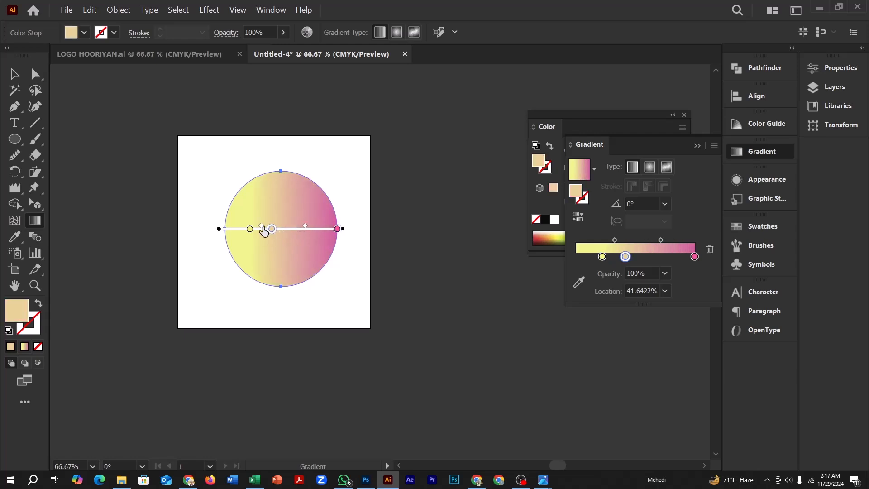
mouse_move(262, 228)
mouse_down()
mouse_move(279, 227)
mouse_move(255, 227)
mouse_up()
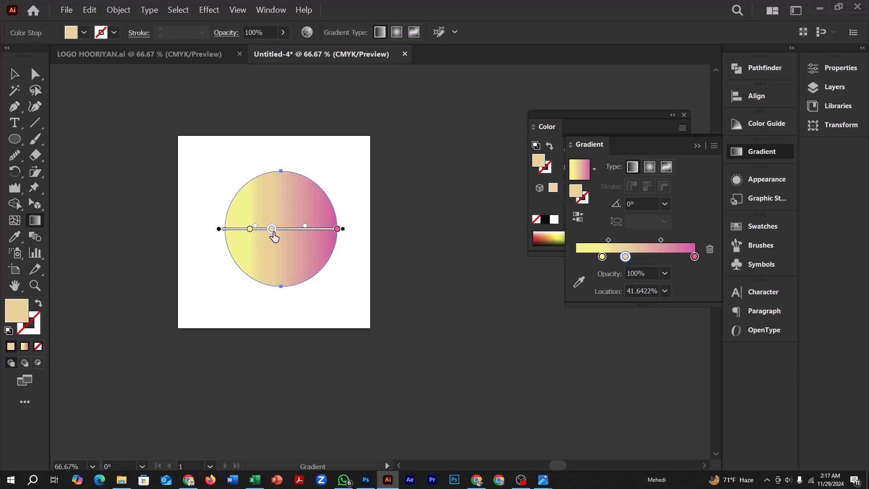
double_click(272, 229)
click(217, 361)
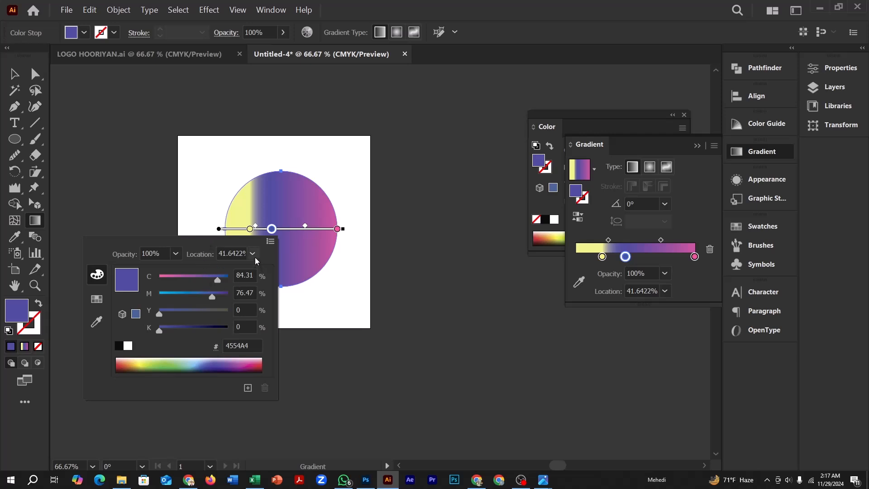
Rearrange the circle's gradient with yellow at the start, an added grey stop at 25% and the blue-violet stop near the middle
click(248, 231)
drag(250, 229, 326, 227)
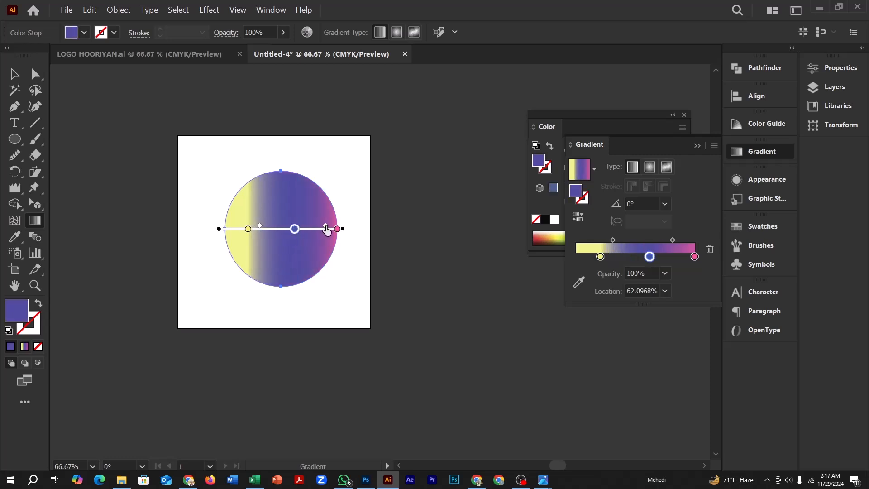
drag(259, 227, 241, 230)
click(263, 232)
drag(294, 229, 337, 229)
click(337, 229)
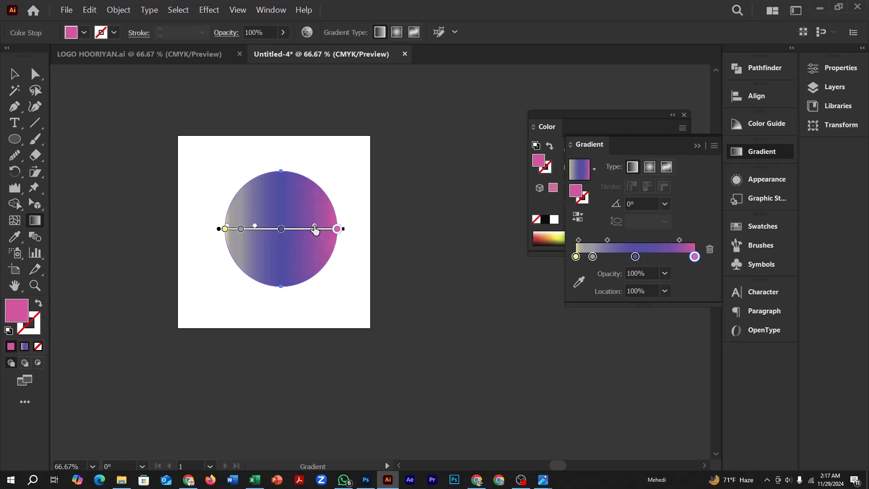
mouse_move(281, 228)
mouse_down()
mouse_move(232, 229)
mouse_move(253, 229)
mouse_up()
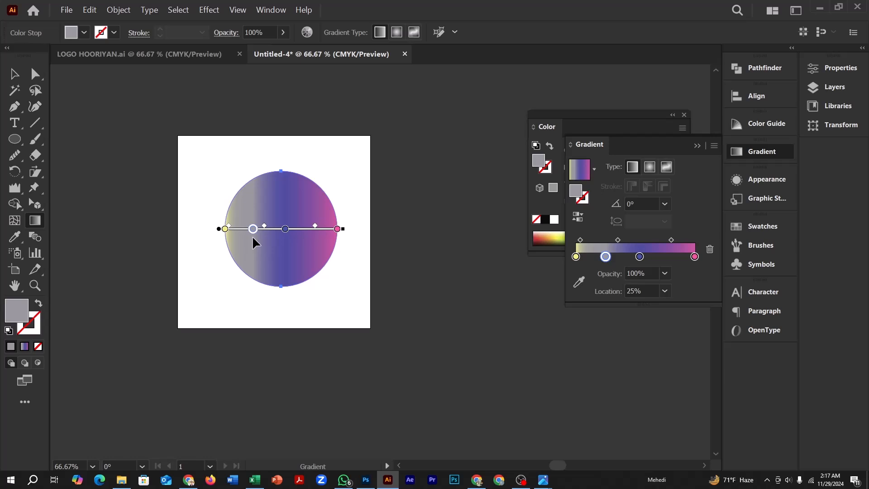
Delete the gradient circle from the artboard
click(14, 73)
drag(217, 149, 374, 267)
key(Delete)
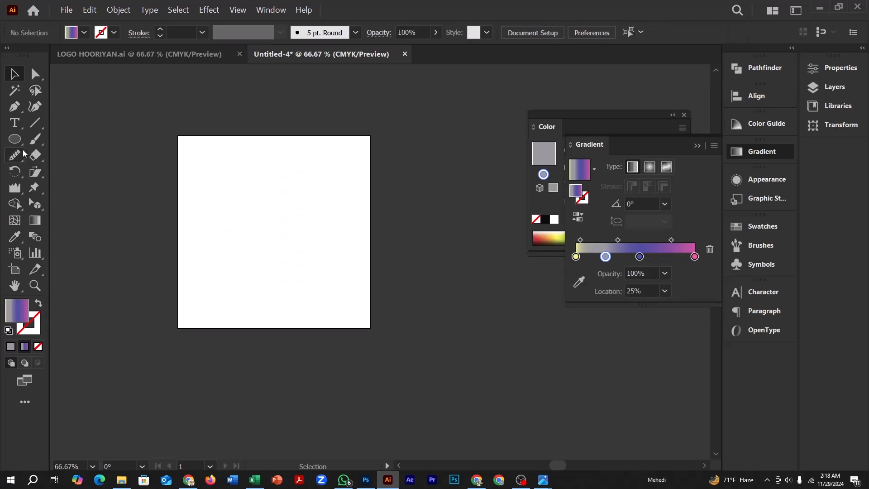
Place "Lorem ipsum" placeholder text on the artboard and enlarge it to about 194 pt
click(24, 127)
click(272, 198)
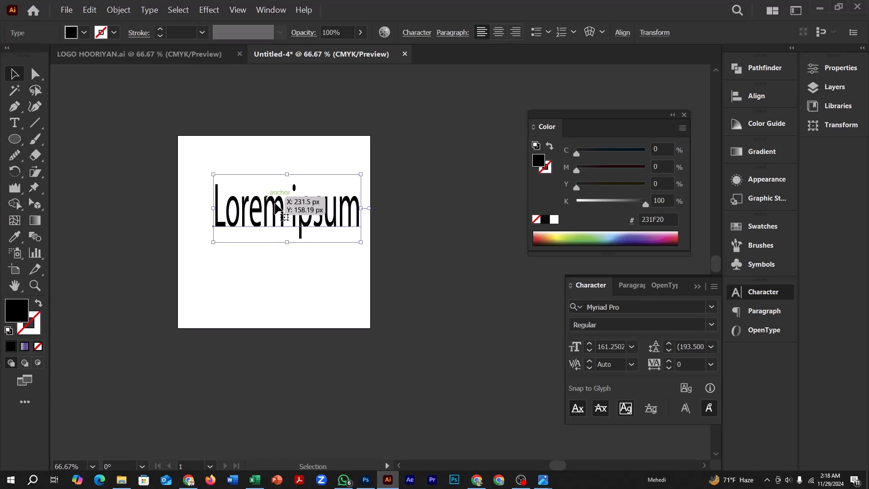
drag(362, 174, 370, 160)
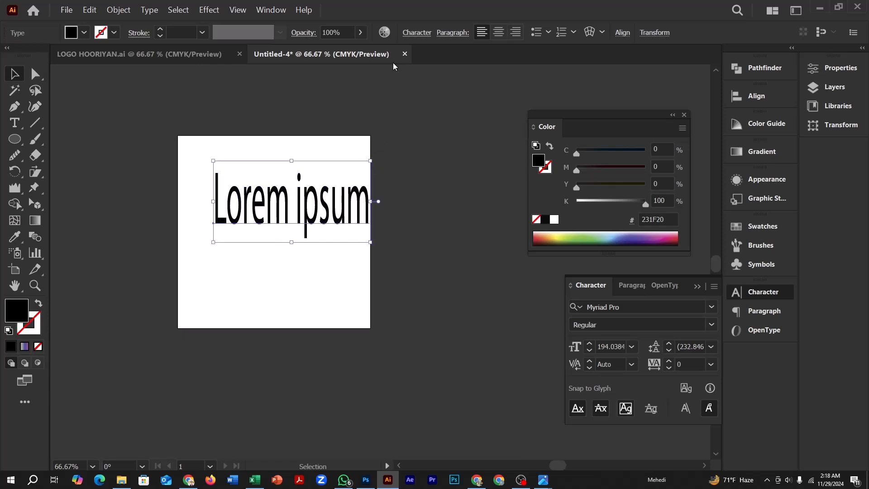
Set the text to All Caps and move it fully inside the artboard's upper half
click(415, 34)
click(309, 173)
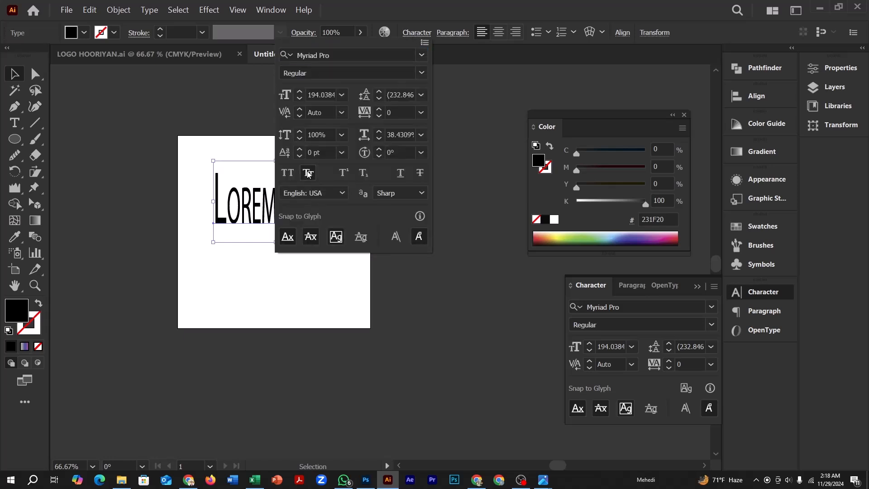
click(287, 172)
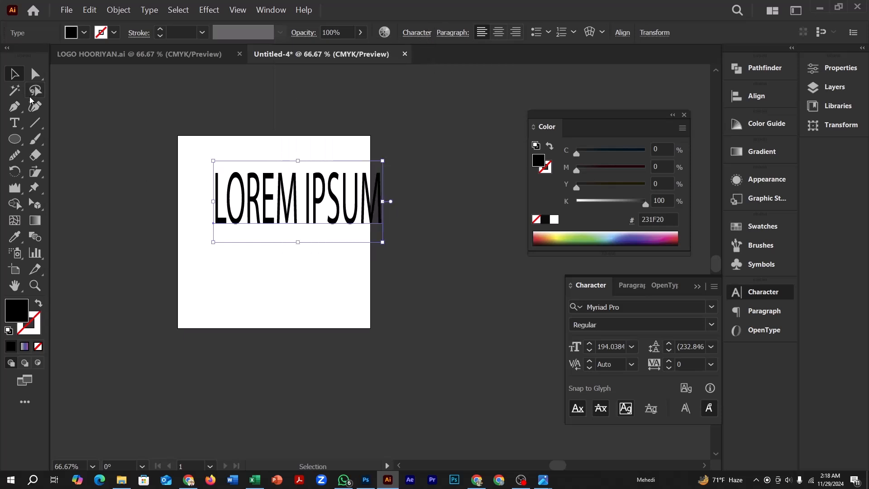
drag(266, 200, 244, 203)
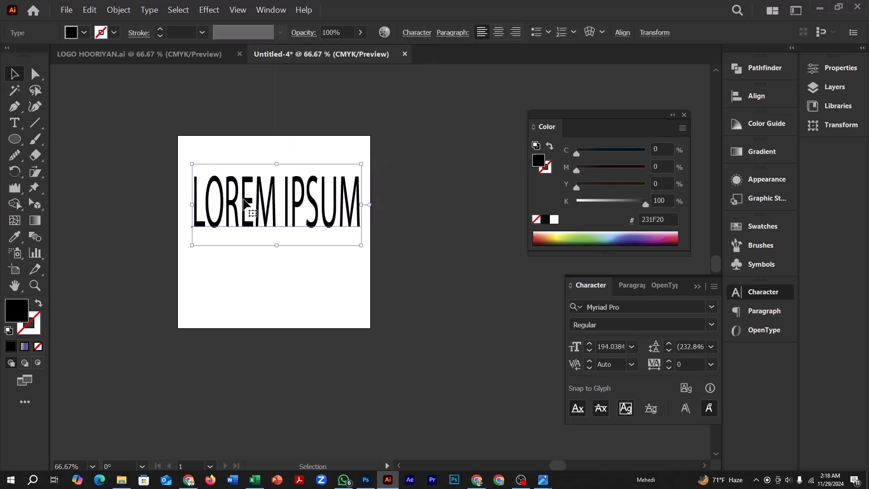
click(236, 132)
Expand the LOREM IPSUM text into outlines with Object and Fill enabled
click(244, 184)
click(118, 11)
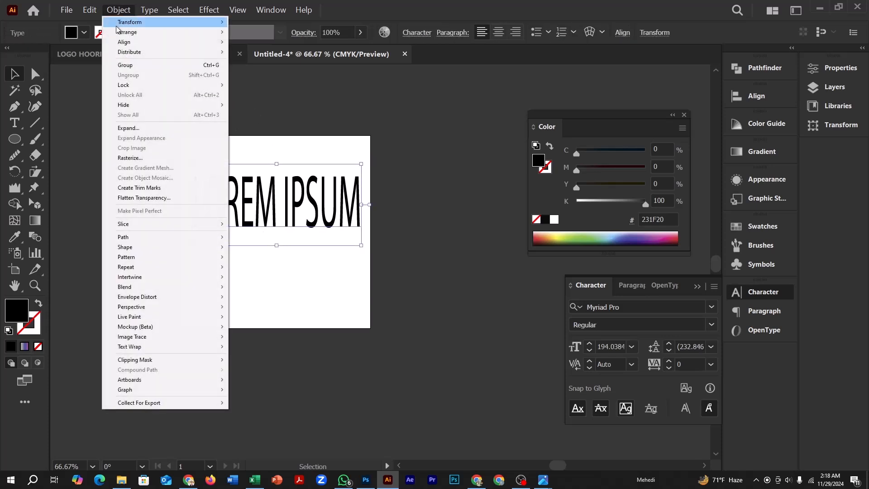
click(128, 128)
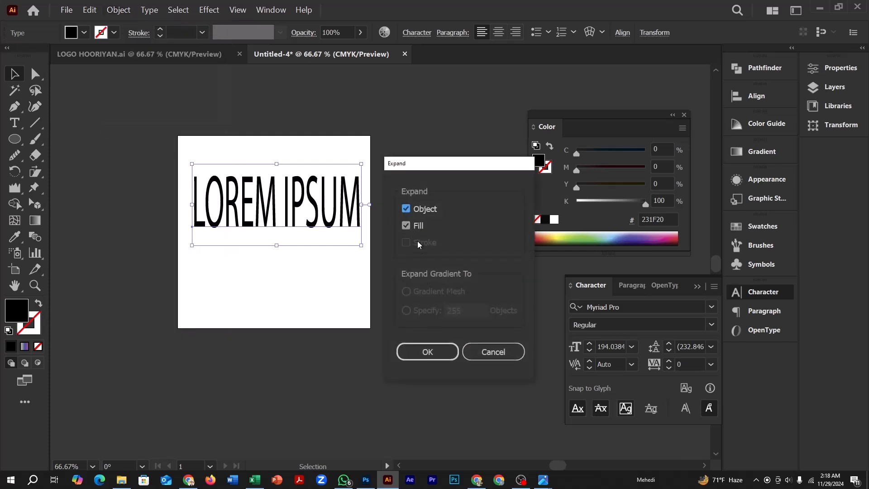
click(432, 353)
click(304, 170)
Fill the expanded lettering with the existing yellow, grey, blue and pink linear gradient
click(312, 195)
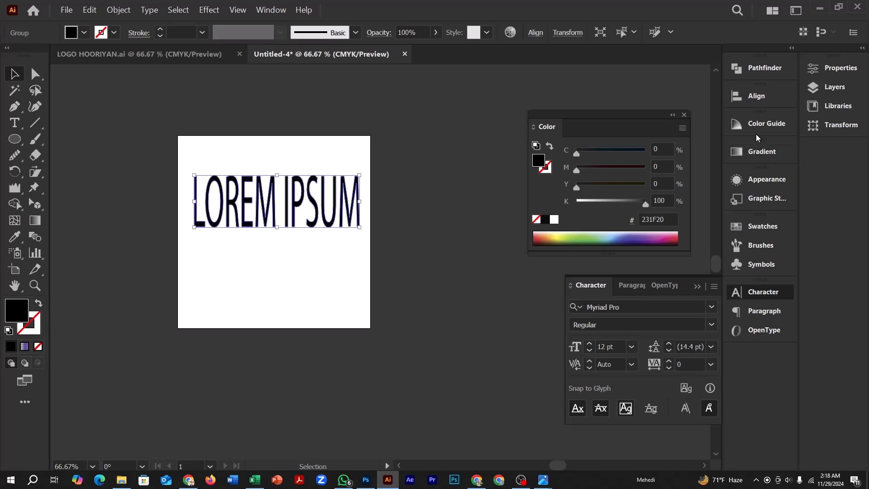
click(763, 153)
click(271, 10)
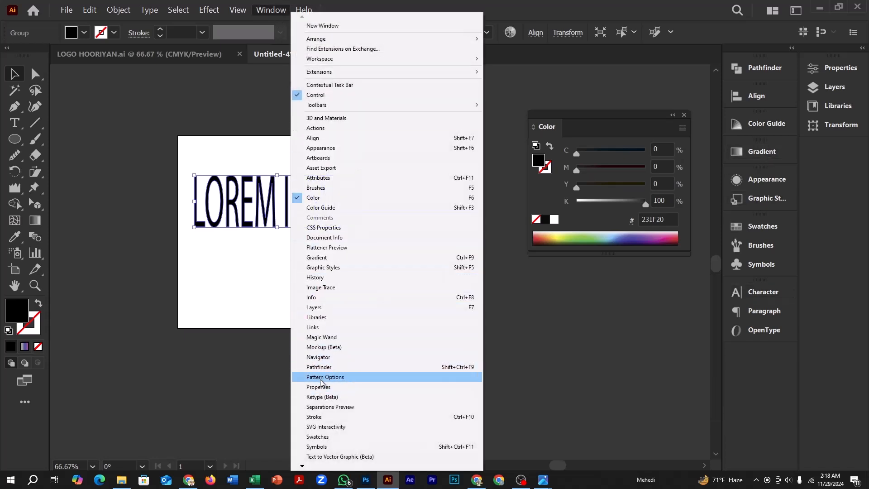
click(322, 258)
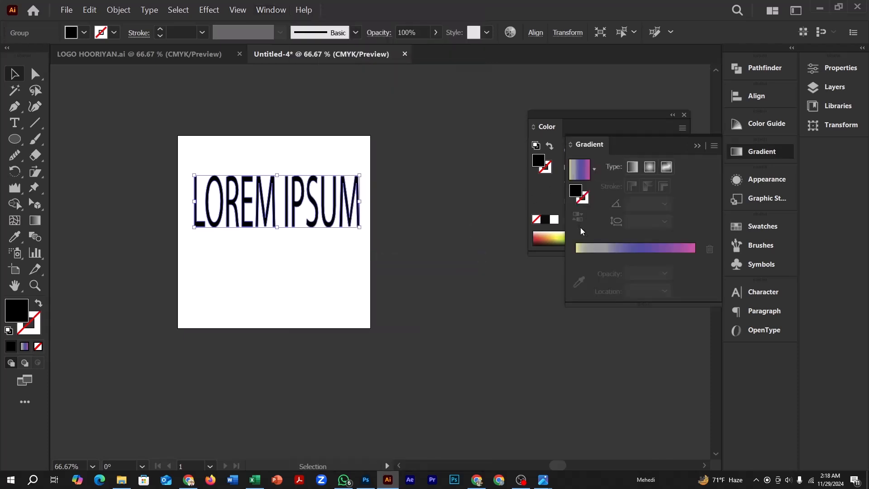
click(595, 250)
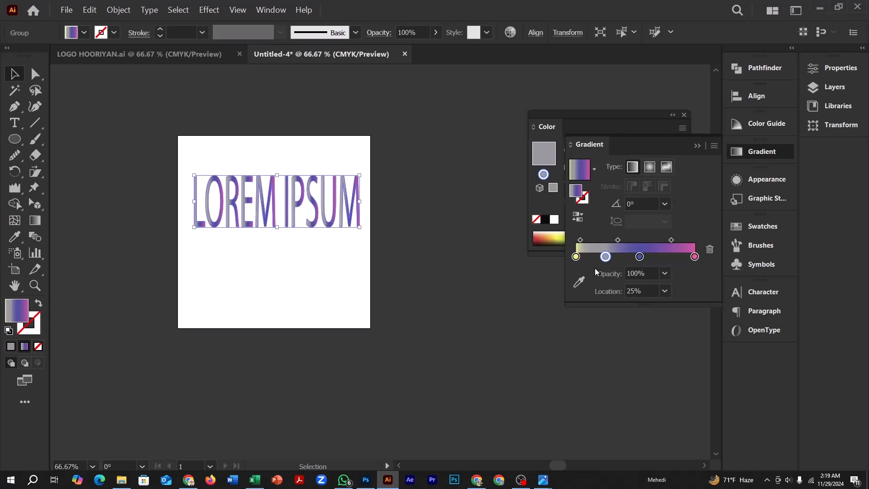
Recolour the lettering gradient's yellow stop green (4C9543) and its grey stop purple
double_click(576, 257)
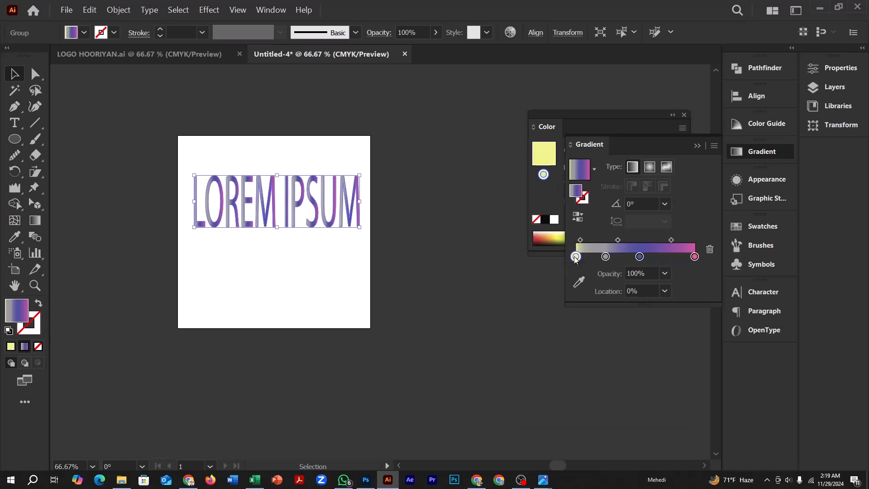
drag(567, 388, 602, 391)
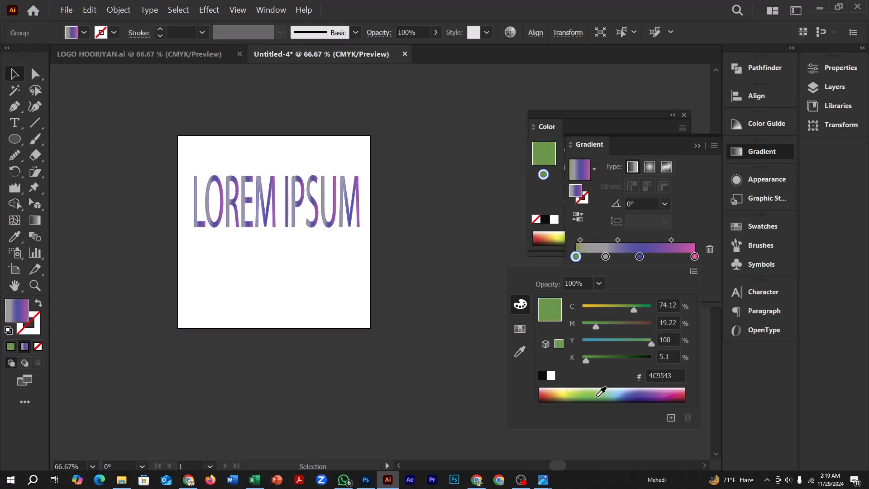
double_click(605, 256)
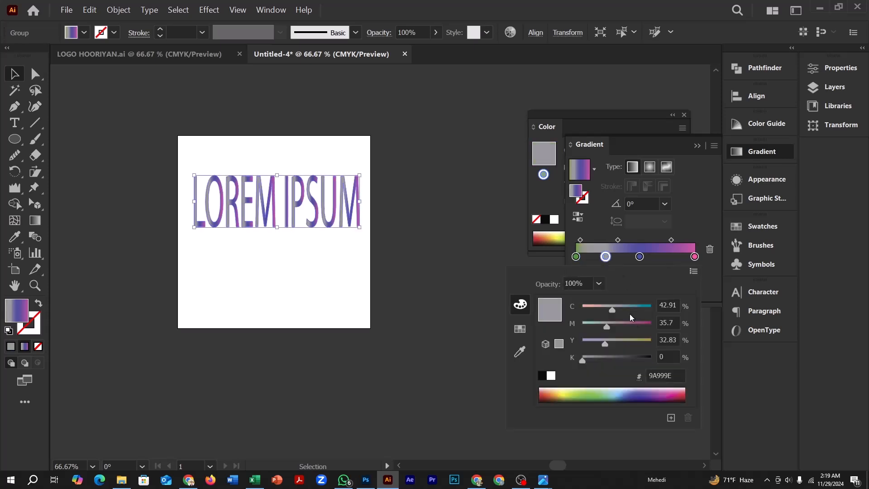
click(635, 389)
Remove the blue stop from the lettering gradient and place the purple stop at about 53%
double_click(639, 257)
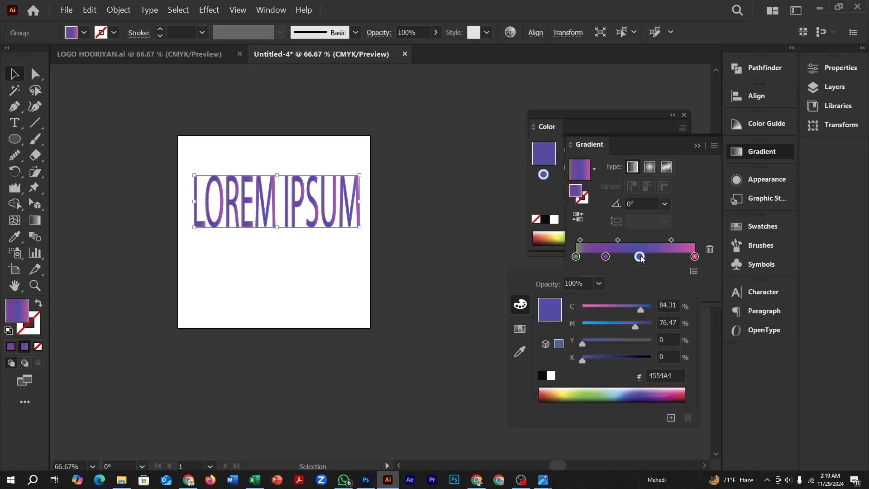
click(639, 257)
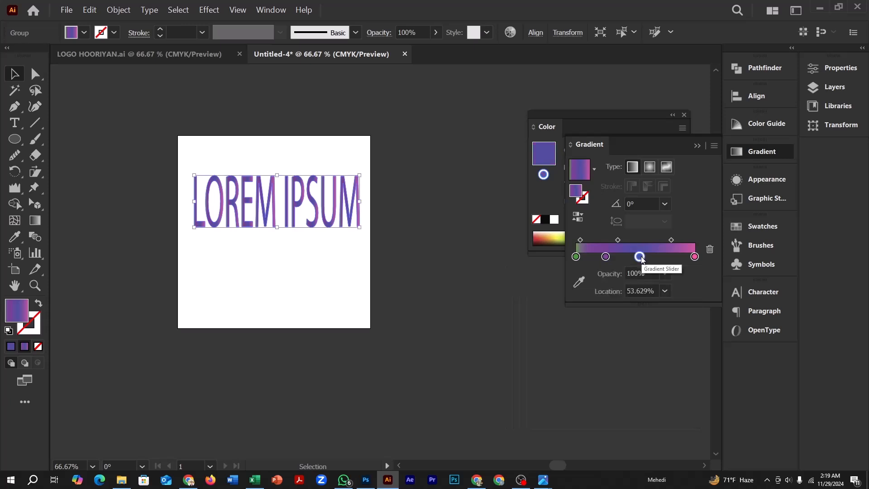
mouse_move(640, 257)
mouse_down()
mouse_move(643, 267)
mouse_move(606, 257)
mouse_move(639, 256)
mouse_up()
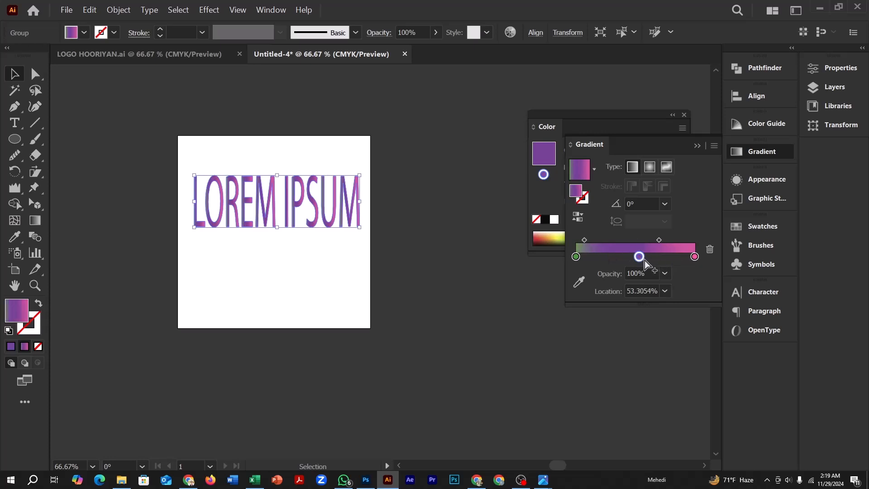
Remove the purple stop and add a second pink stop slightly past the middle of the lettering gradient
mouse_move(694, 256)
mouse_down()
mouse_move(677, 257)
mouse_move(703, 263)
mouse_up()
drag(640, 257, 644, 276)
mouse_move(575, 257)
mouse_down()
mouse_move(599, 258)
mouse_move(577, 263)
mouse_up()
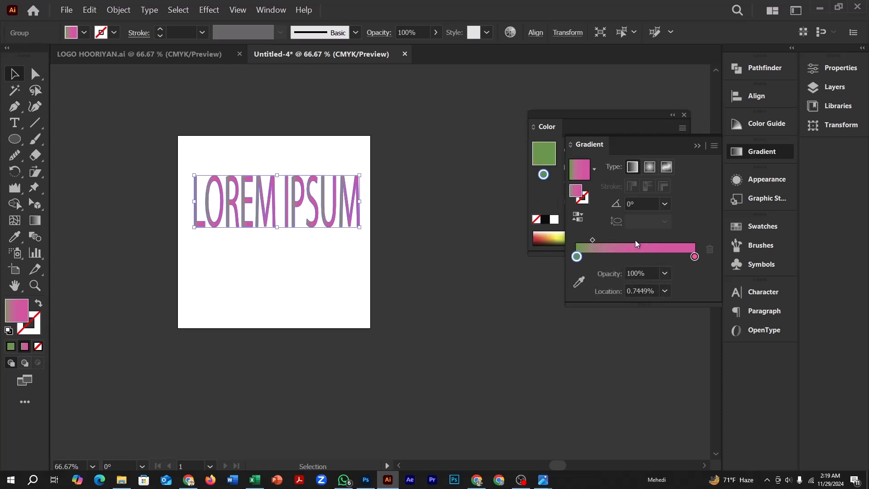
click(636, 256)
drag(636, 258, 696, 258)
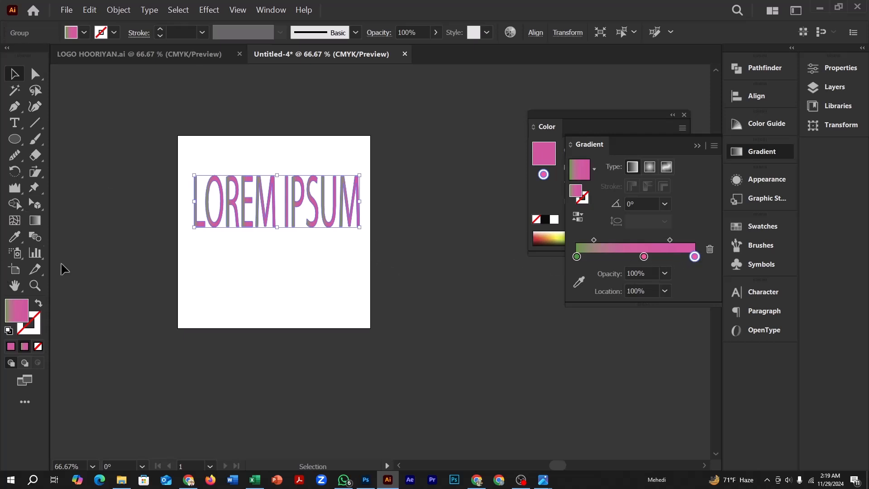
Adjust single letters with the Gradient tool: stretch the final M's gradient past the artboard, shift the L's outward and tilt the O's
click(35, 222)
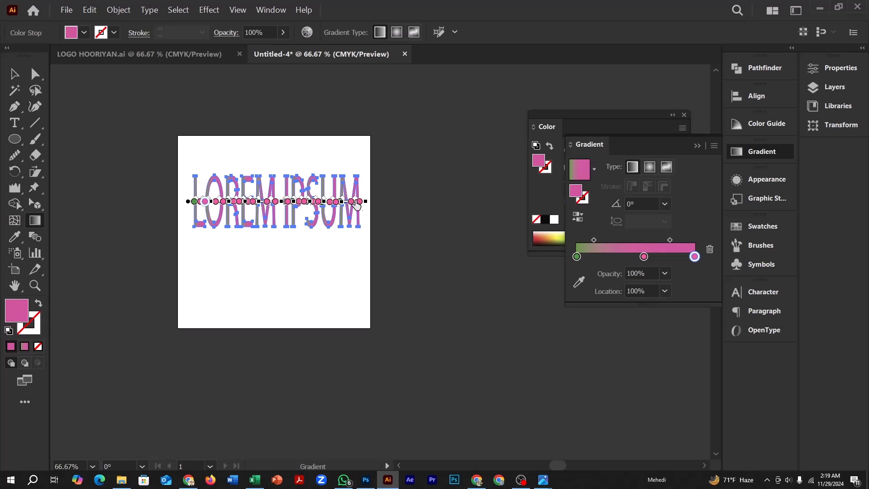
mouse_move(367, 202)
mouse_down()
mouse_move(407, 213)
mouse_move(456, 202)
mouse_up()
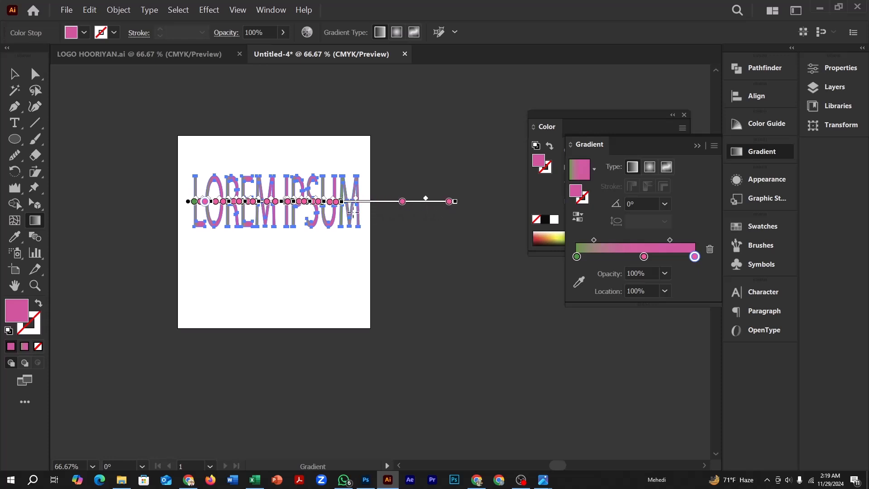
drag(189, 204, 120, 200)
click(223, 201)
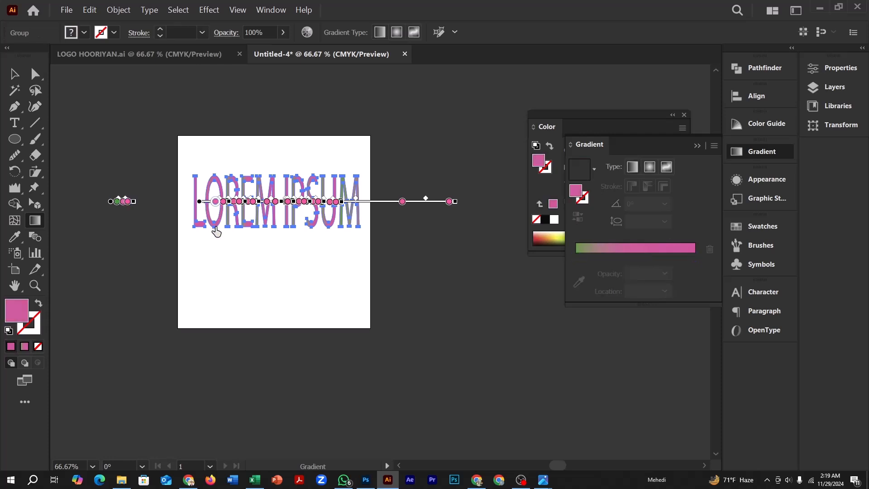
mouse_move(229, 207)
mouse_down()
mouse_move(224, 226)
mouse_move(229, 211)
mouse_move(219, 211)
mouse_move(218, 227)
mouse_move(208, 209)
mouse_move(221, 211)
mouse_up()
click(224, 206)
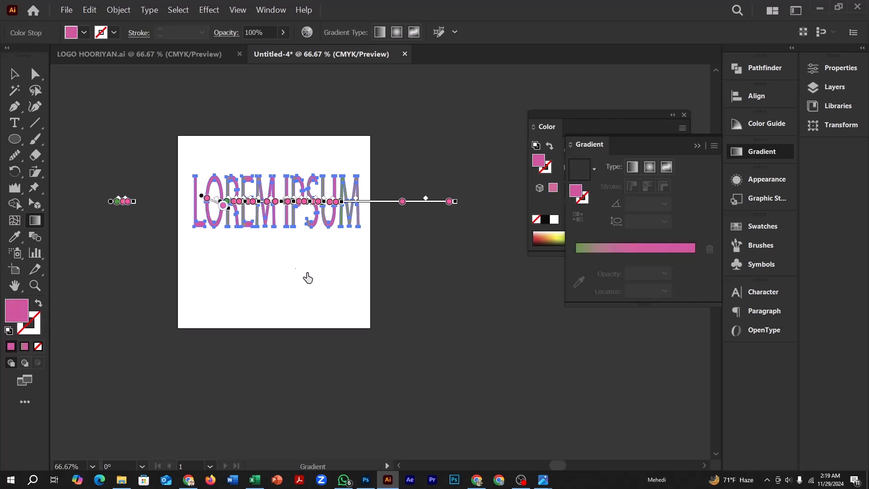
Replace the gradient lettering with new LOREM IPSUM text, scaled slightly wider than the artboard and placed across its middle
key(v)
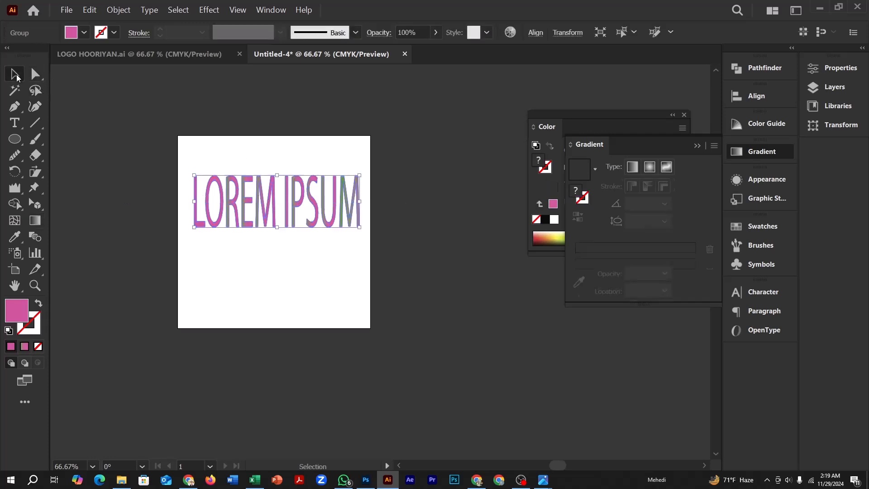
key(Delete)
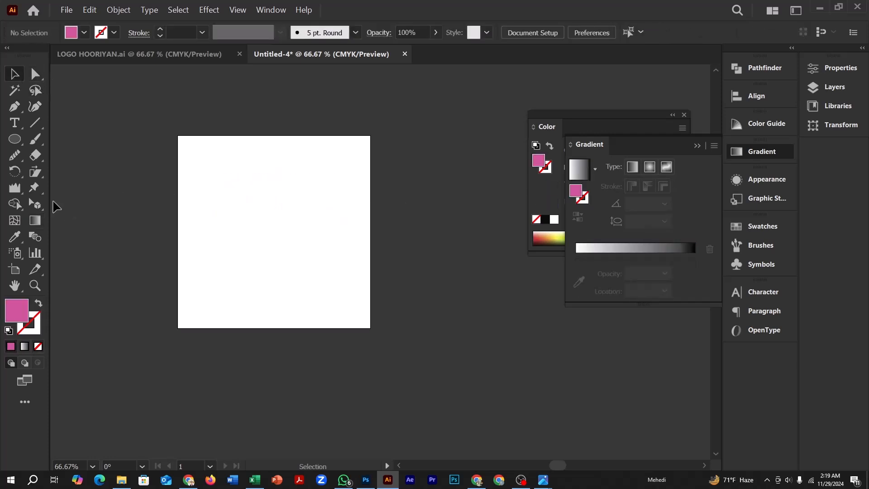
click(15, 124)
click(239, 199)
key(Escape)
drag(268, 194, 365, 177)
drag(285, 199, 315, 227)
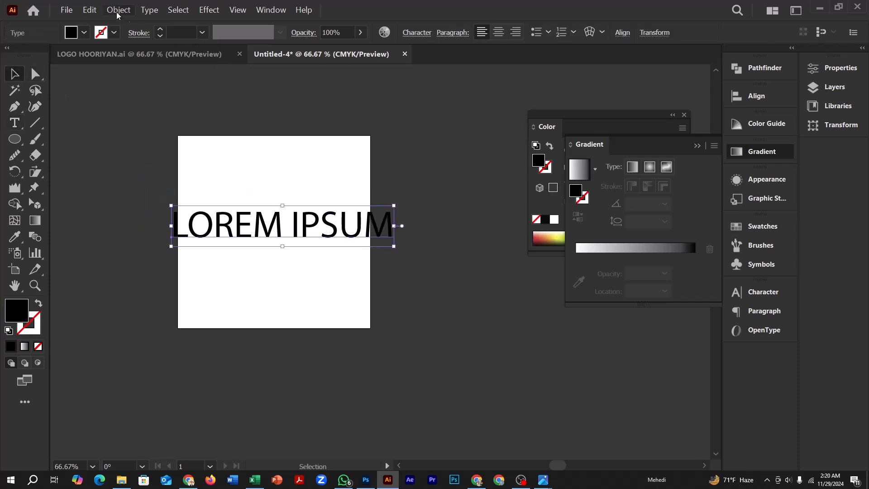
Expand the new text with both Object and Fill included
click(116, 10)
click(125, 128)
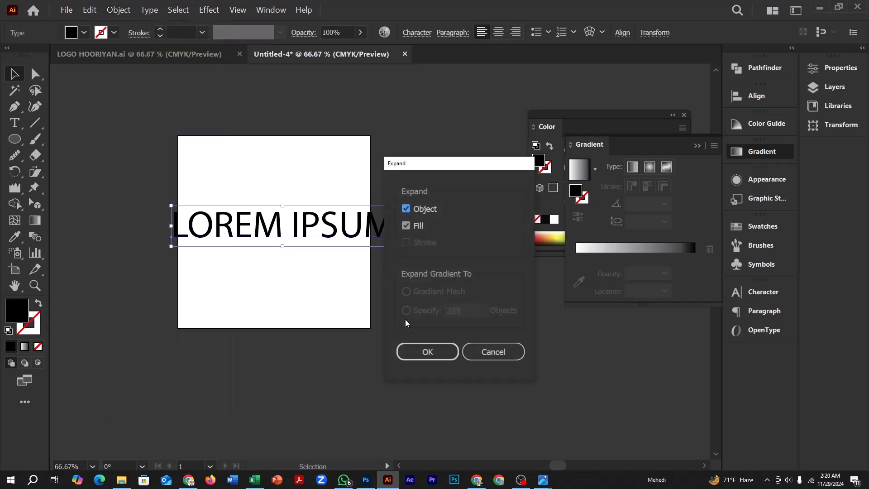
click(416, 350)
click(268, 193)
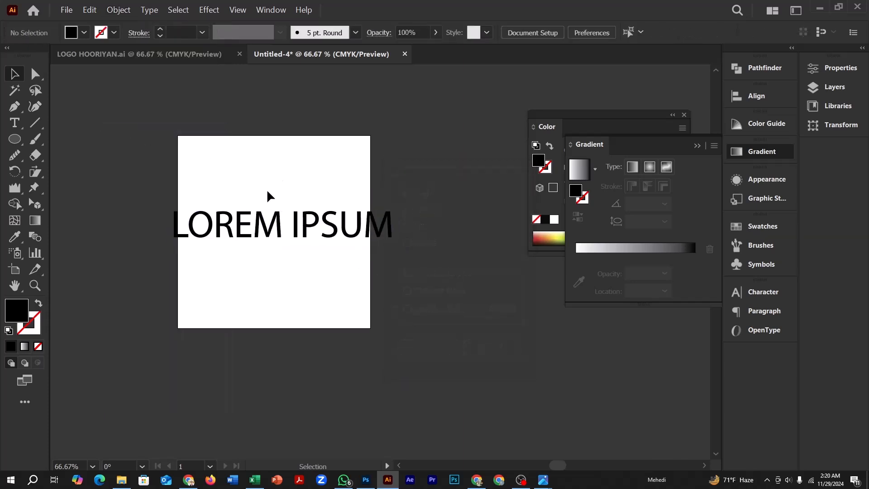
Apply a white-to-black linear gradient to the expanded lettering and recolour the L's black stop yellow (FDC010)
click(262, 233)
click(35, 221)
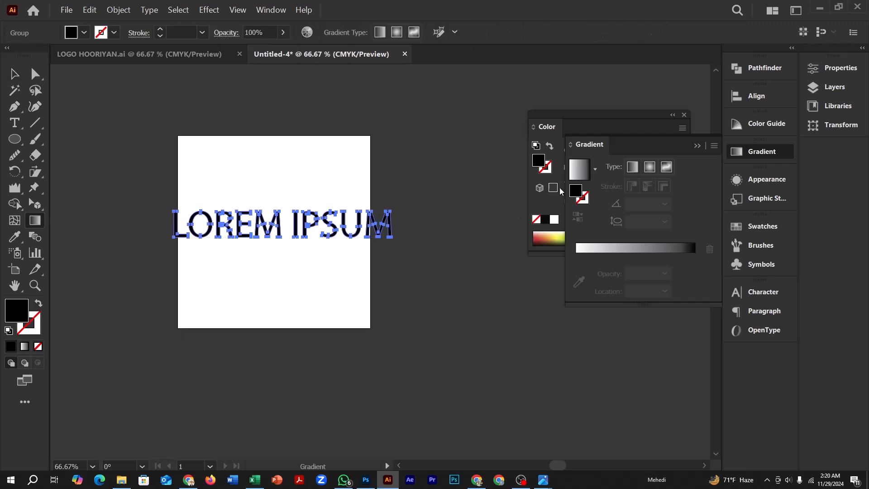
click(587, 250)
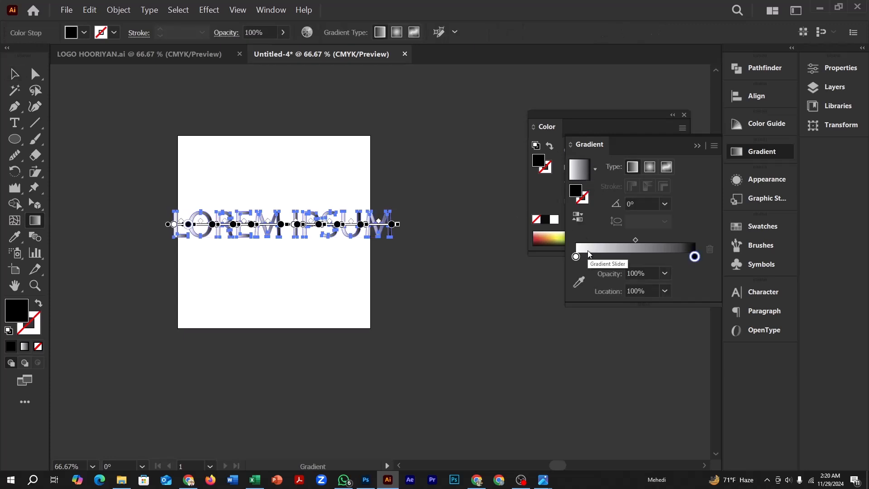
click(578, 282)
click(556, 235)
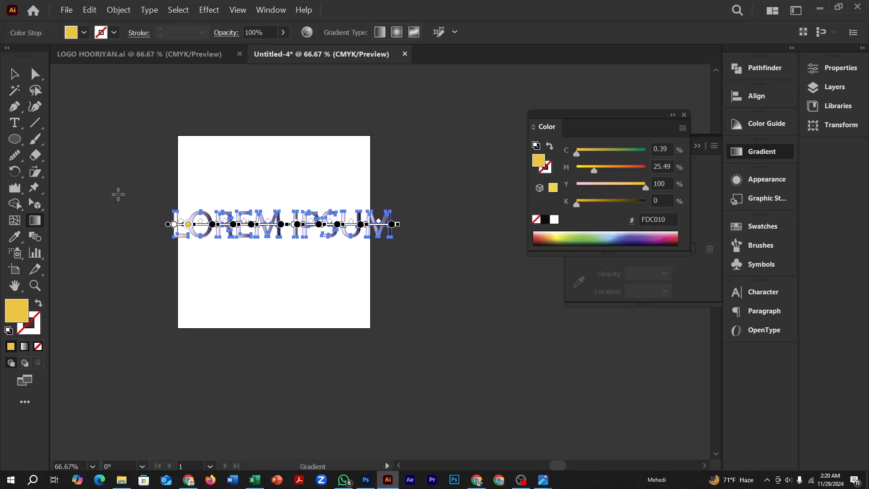
Sample the canvas's dark grey (383838) onto the lettering with the Eyedropper and enlarge the lettering well beyond both artboard sides
click(15, 237)
click(136, 195)
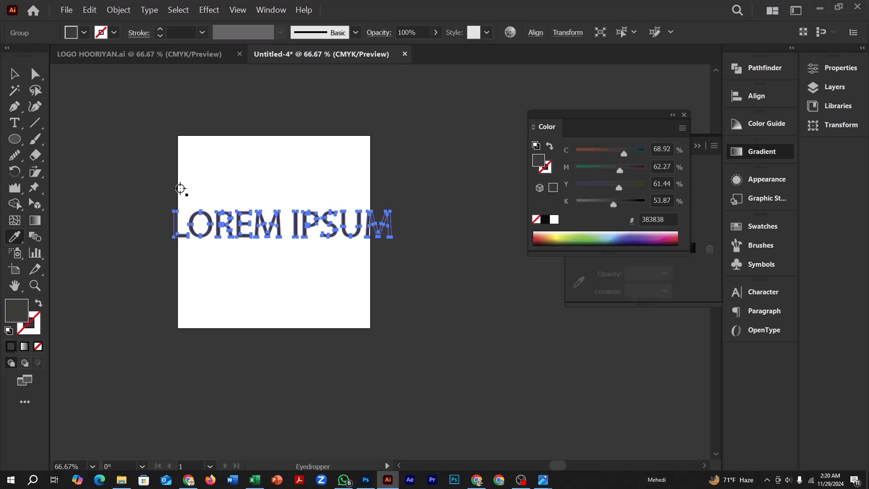
click(15, 74)
click(84, 124)
mouse_move(267, 222)
mouse_down()
mouse_move(256, 167)
mouse_move(266, 225)
mouse_up()
drag(392, 210, 445, 177)
click(346, 131)
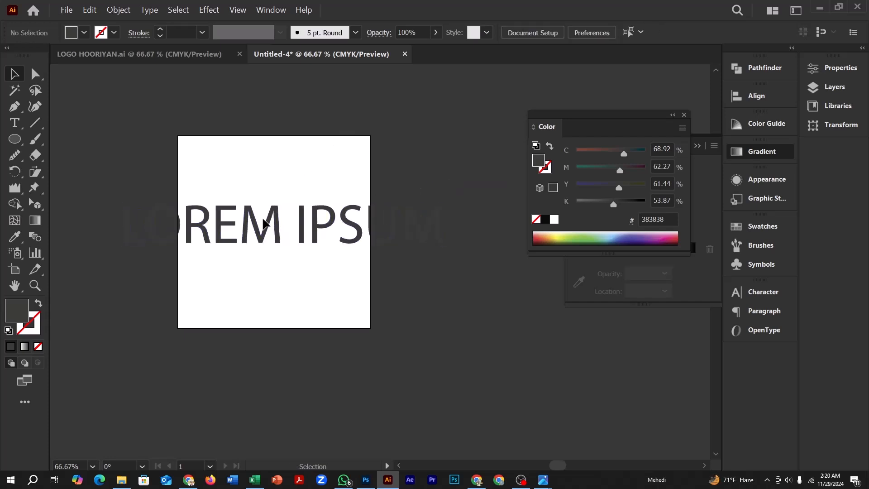
Fill the lettering with blue (007A8C) and stretch it wider and taller, extending it farther past the artboard
click(264, 222)
click(613, 235)
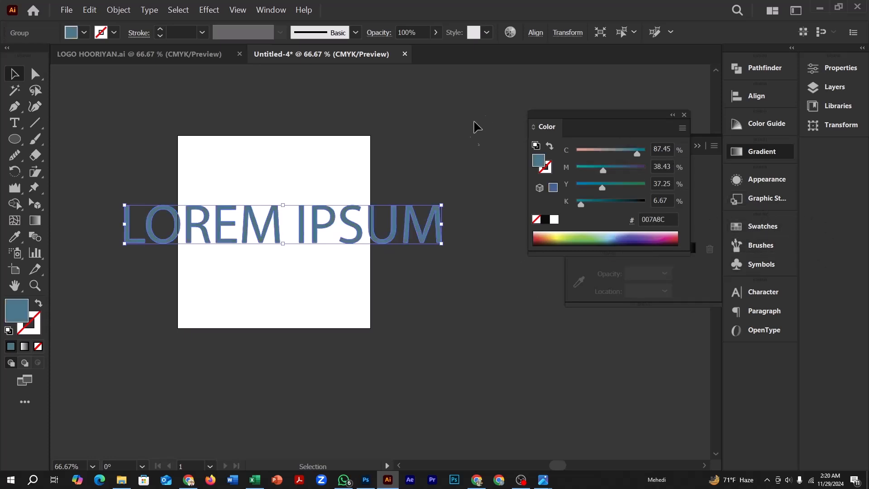
click(672, 115)
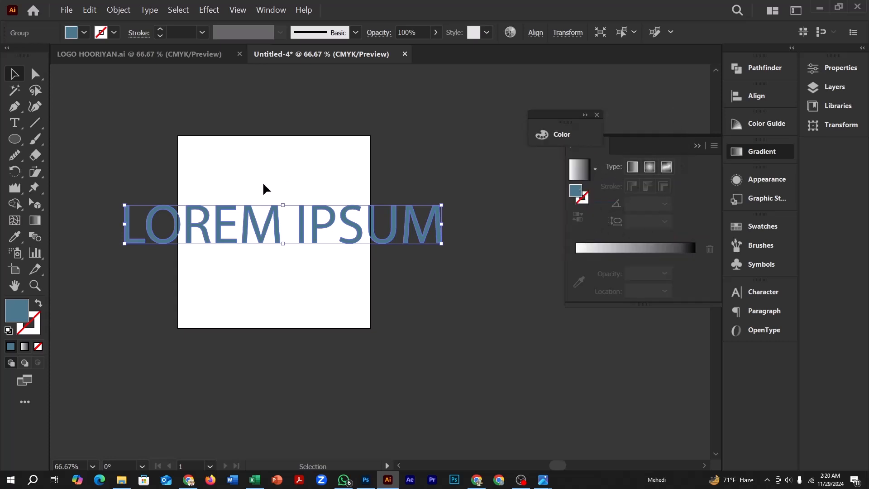
drag(441, 205, 546, 184)
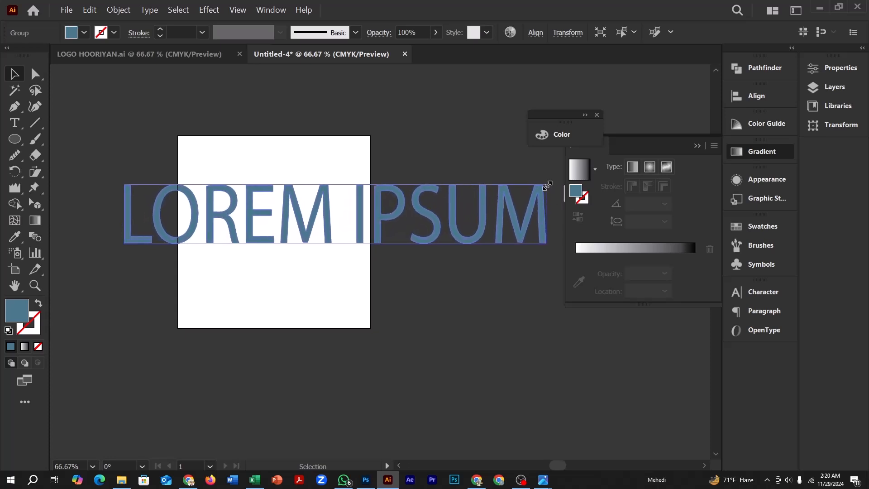
Try the linear, radial and freeform gradient types on the whole lettering and return it to a linear gradient
click(632, 167)
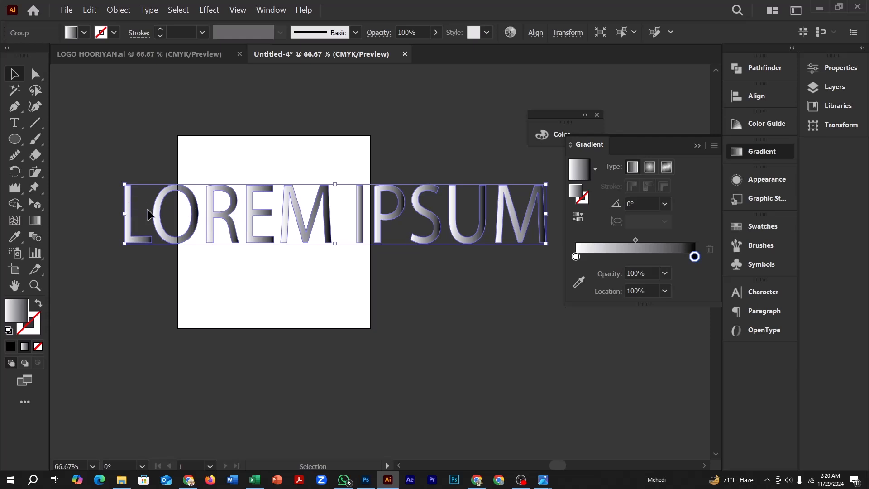
click(649, 167)
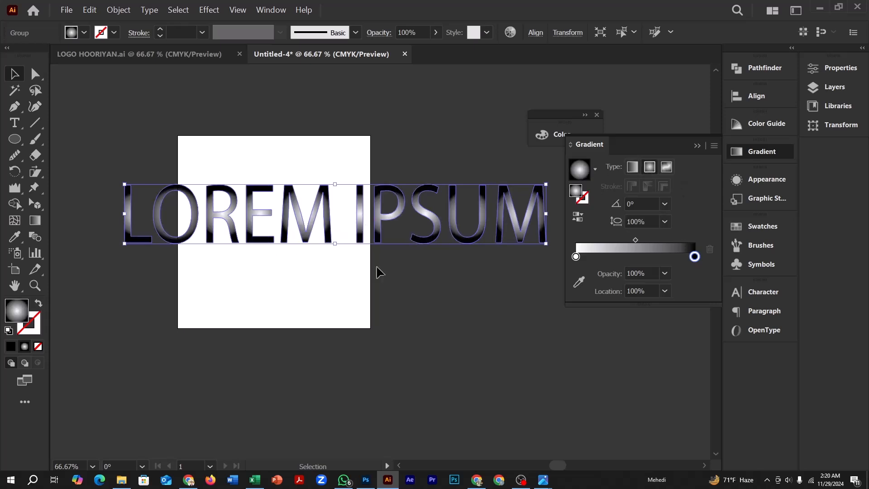
click(667, 167)
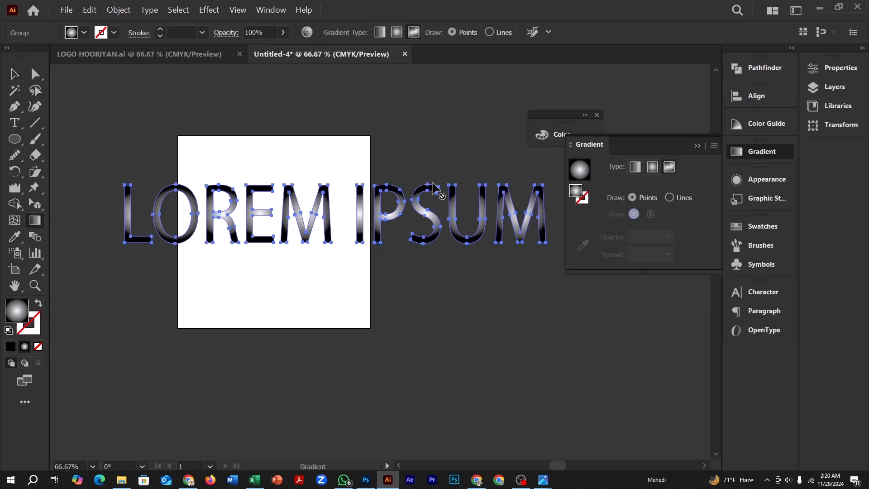
click(653, 168)
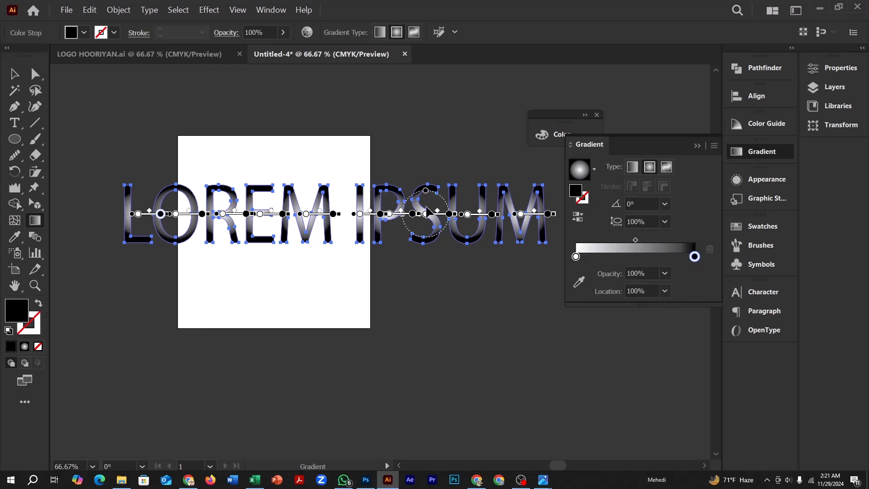
click(632, 171)
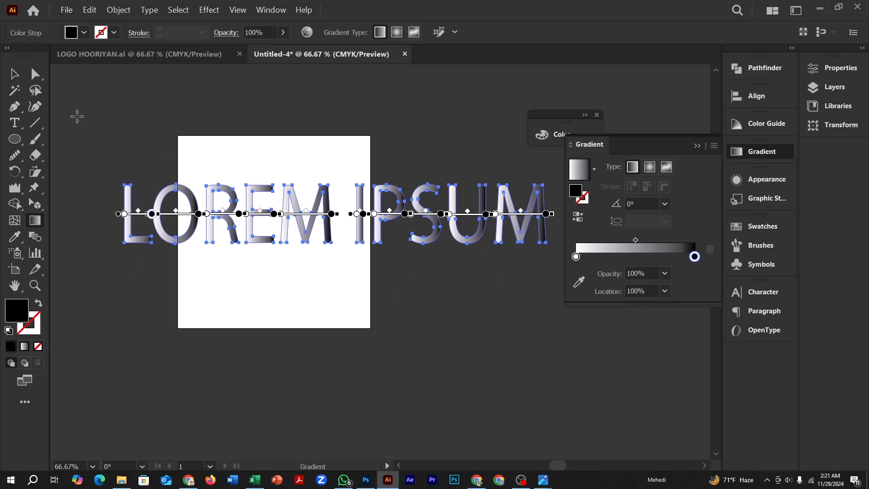
click(14, 74)
click(92, 140)
click(17, 239)
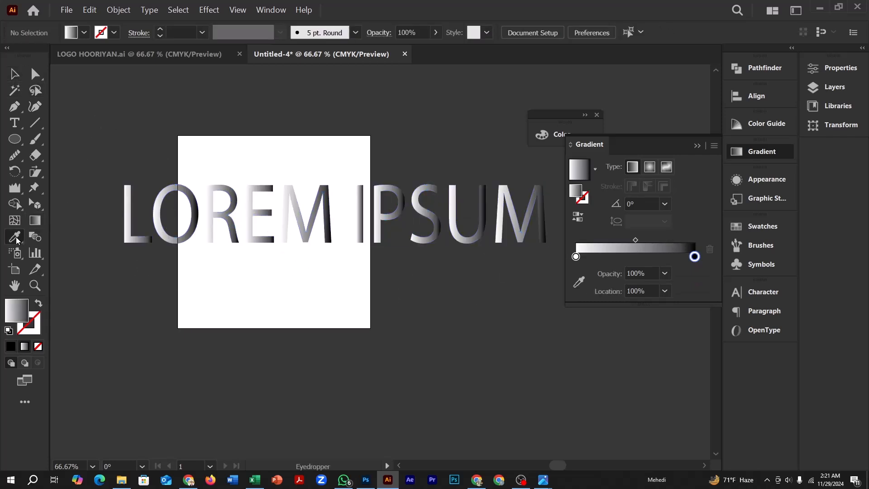
click(17, 238)
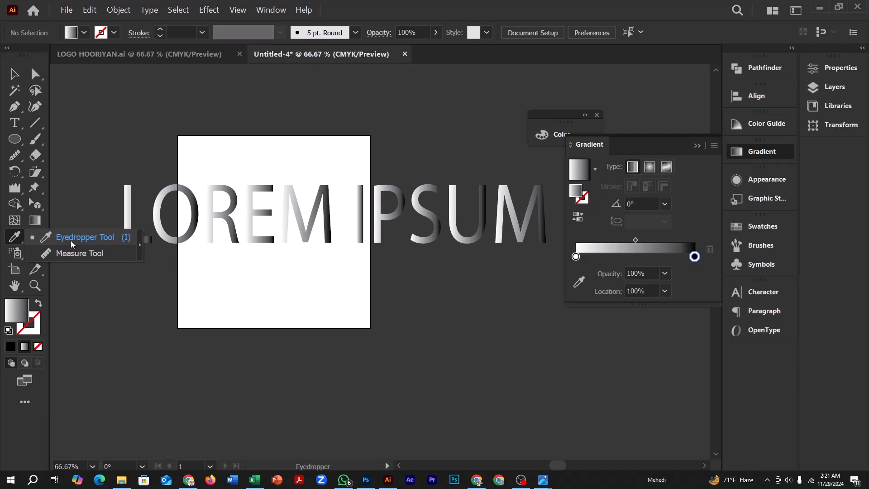
key(v)
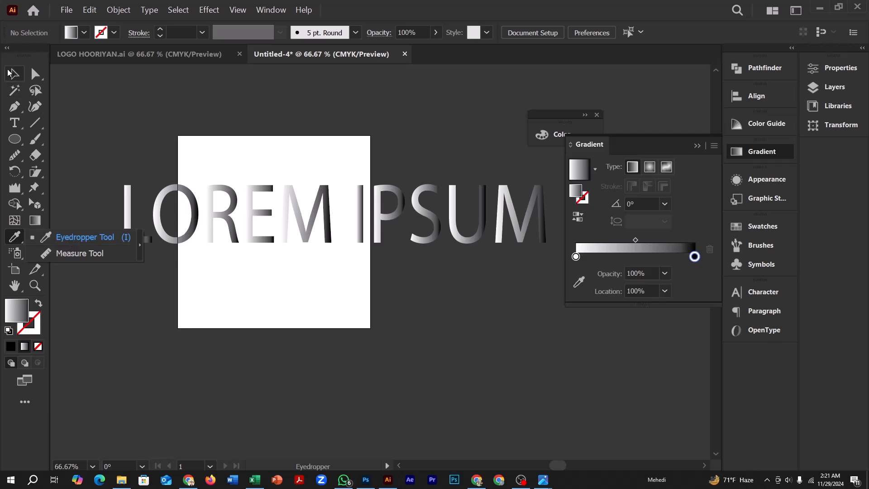
Recolour the lettering with the Eyedropper, sampling first the artboard's white and finally the canvas's dark grey
click(171, 197)
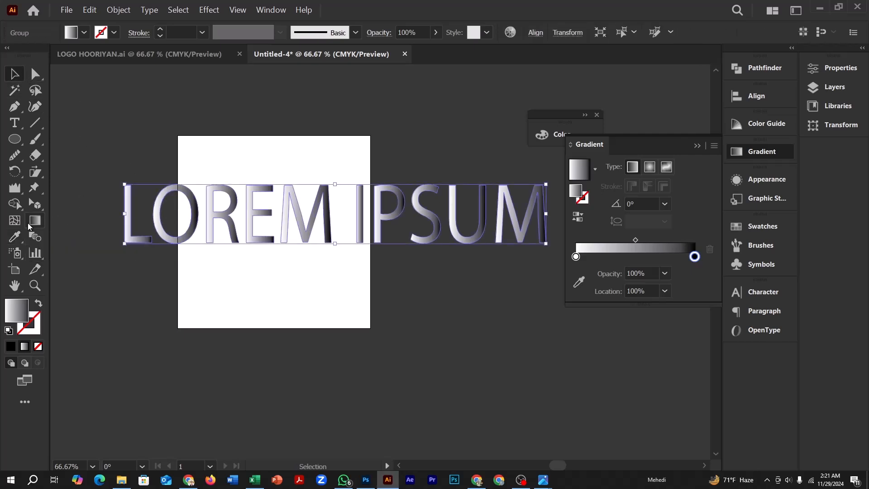
click(19, 239)
click(209, 147)
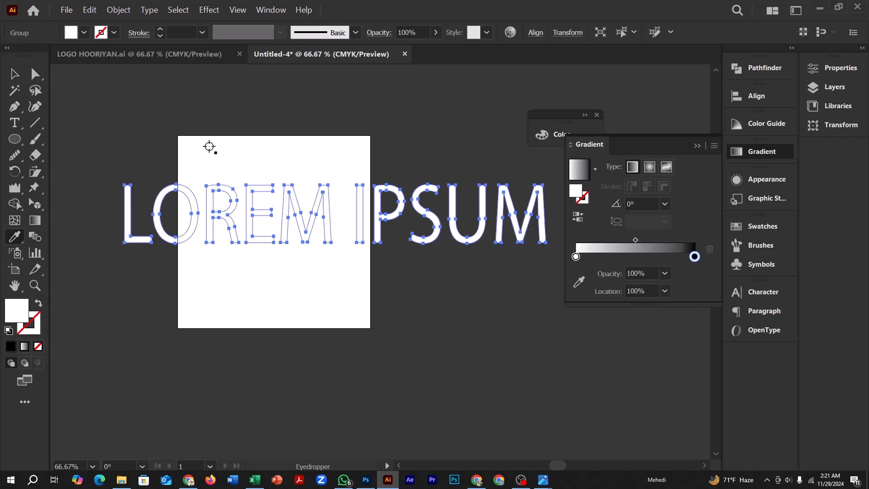
click(132, 141)
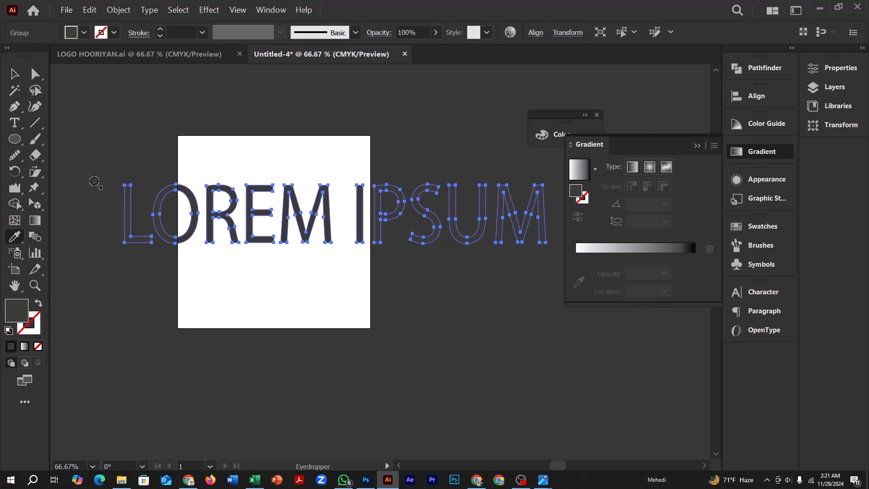
Draw a flat ellipse just above the artboard's upper-left corner and fill it with a white-to-black linear gradient
click(19, 139)
drag(139, 102, 228, 135)
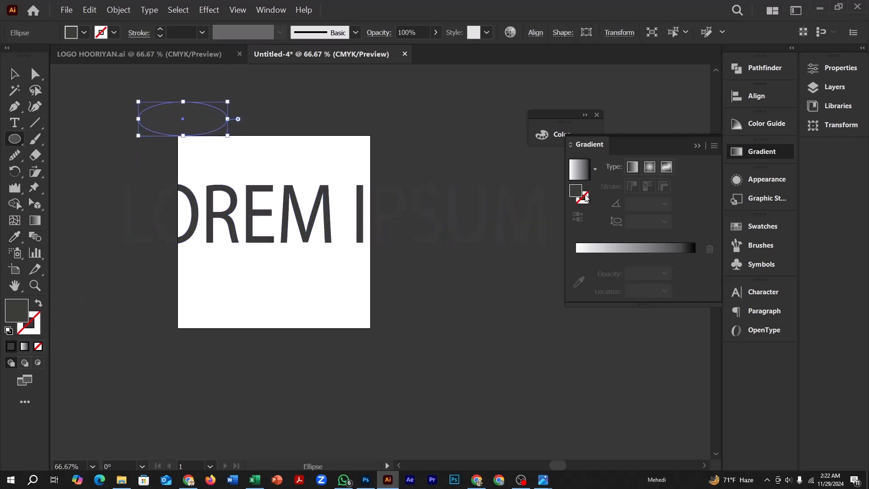
click(588, 249)
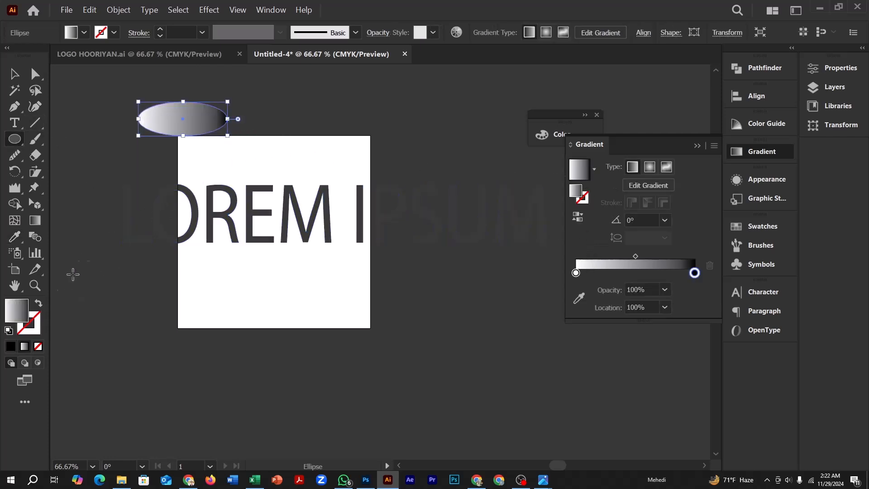
Draw a second flat gradient-filled ellipse beside the first and open the Color Picker for its fill
drag(274, 102, 381, 130)
double_click(13, 316)
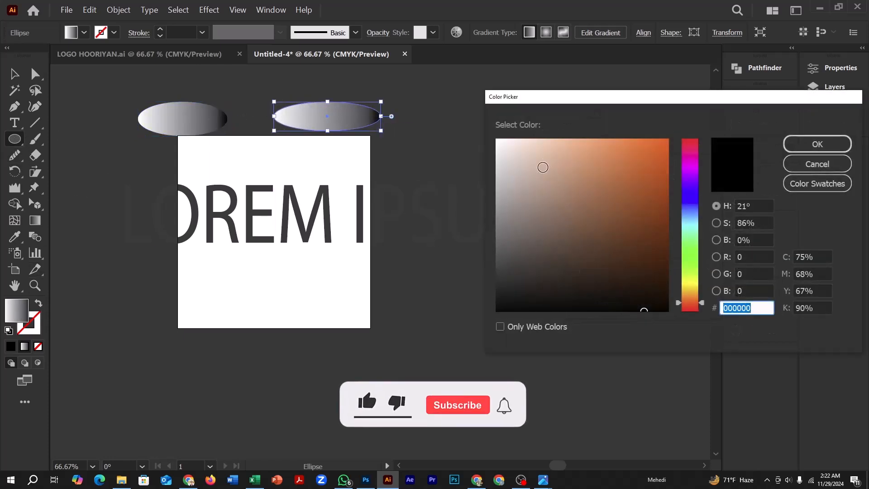